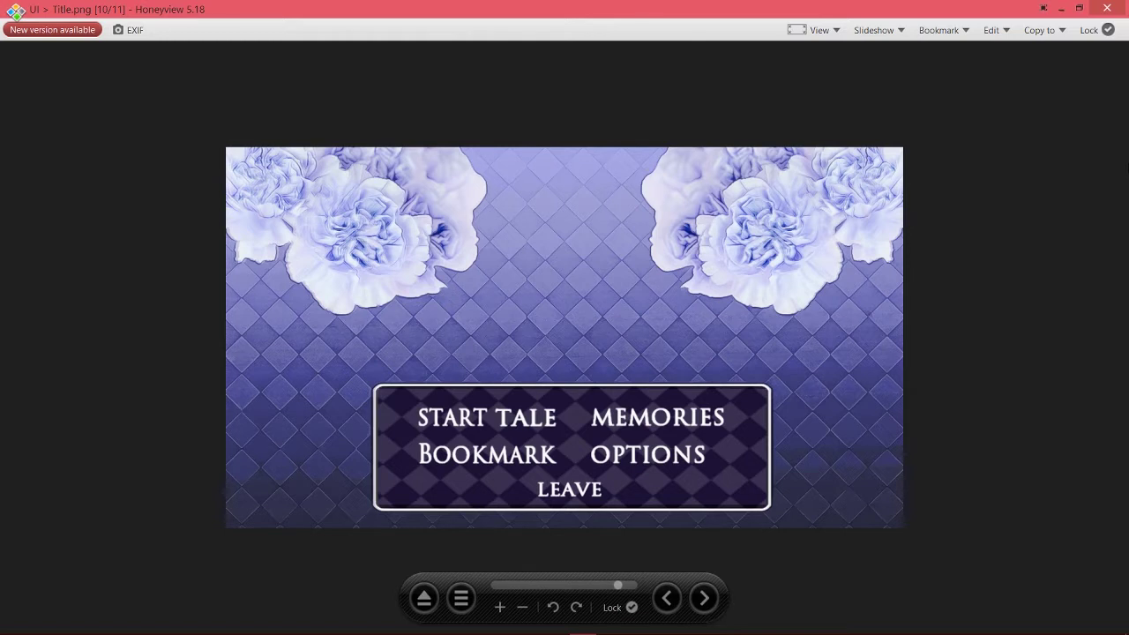
View the next title screen image in the UI folder
key("Right")
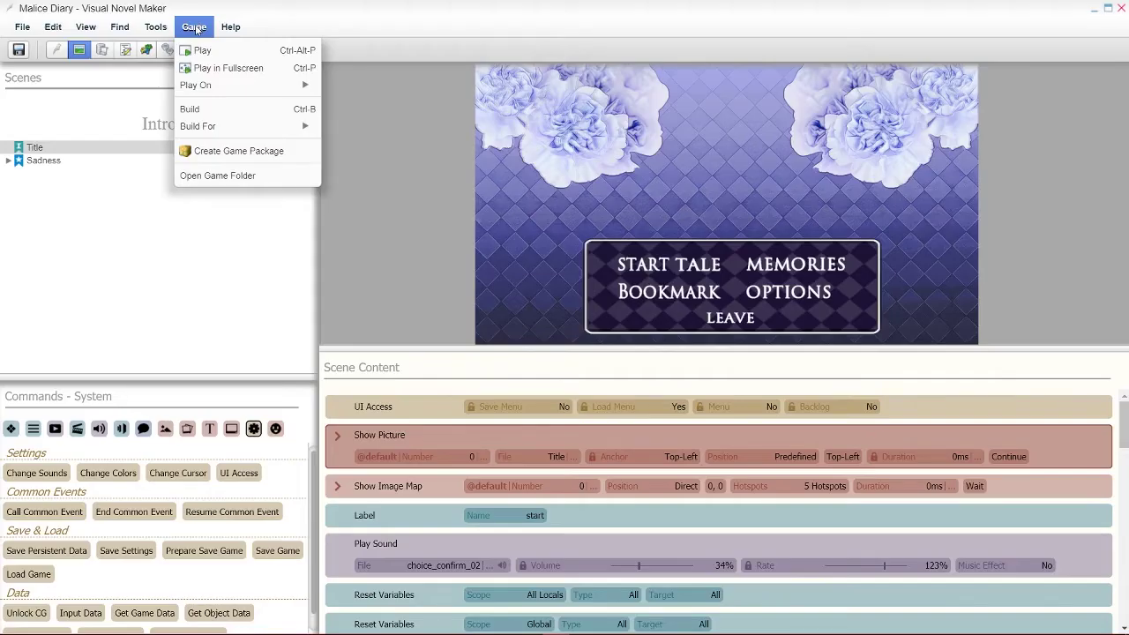
Switch to Visual Novel Maker and browse the title images available for import into Graphics/Pictures in the Resource Manager, without importing any
mouse_move(155, 27)
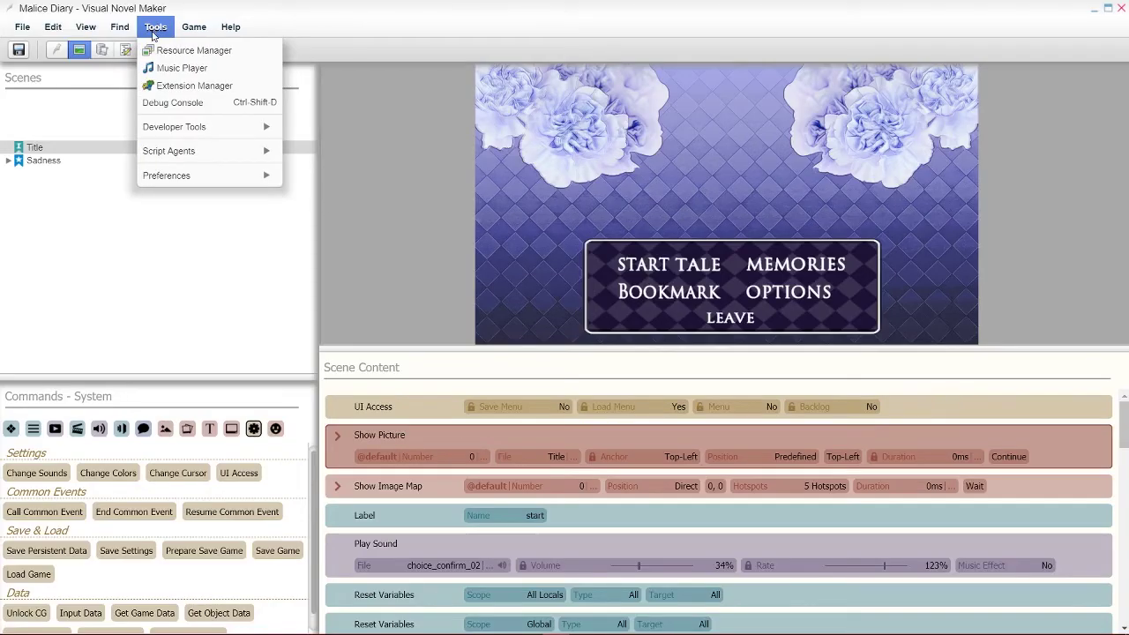
left_click(166, 53)
left_click(409, 200)
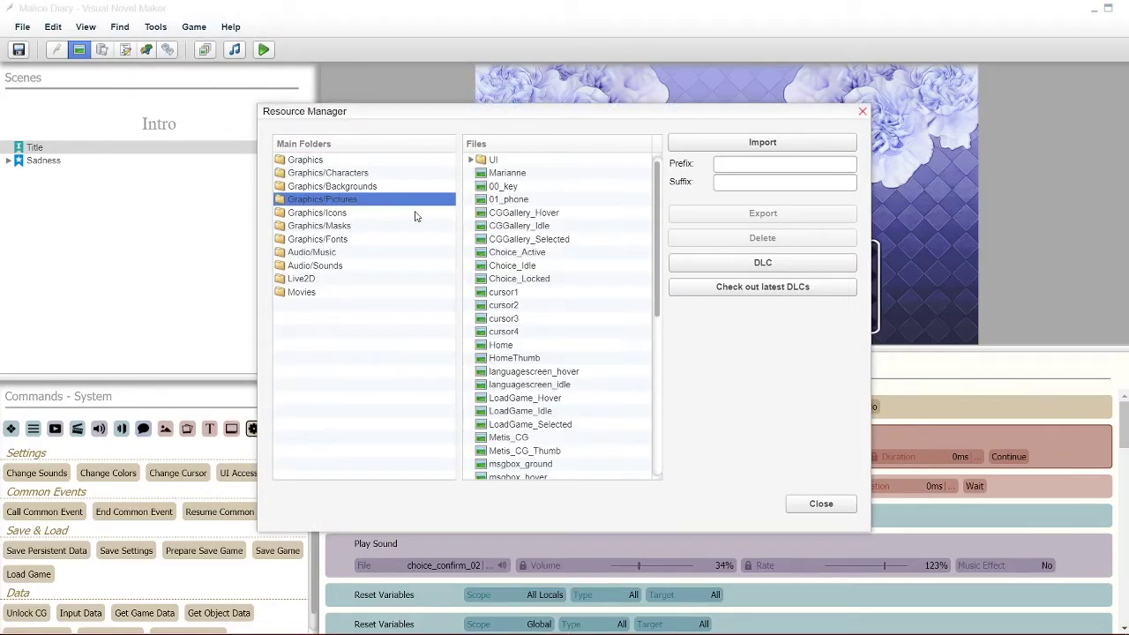
left_click(700, 143)
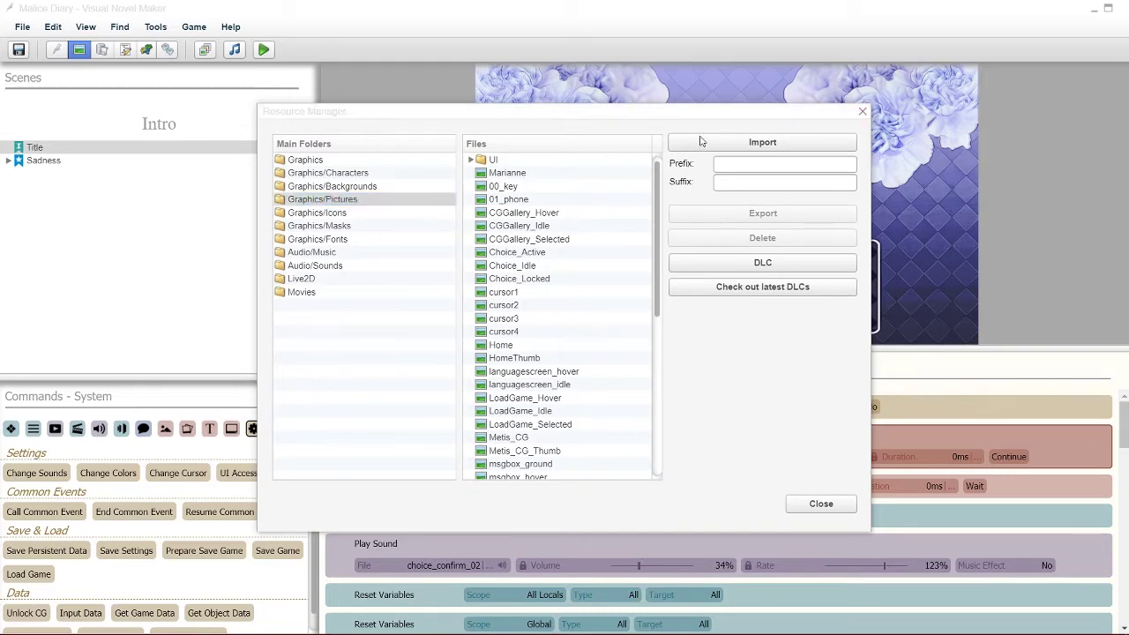
scroll(617, 353, "down", 1)
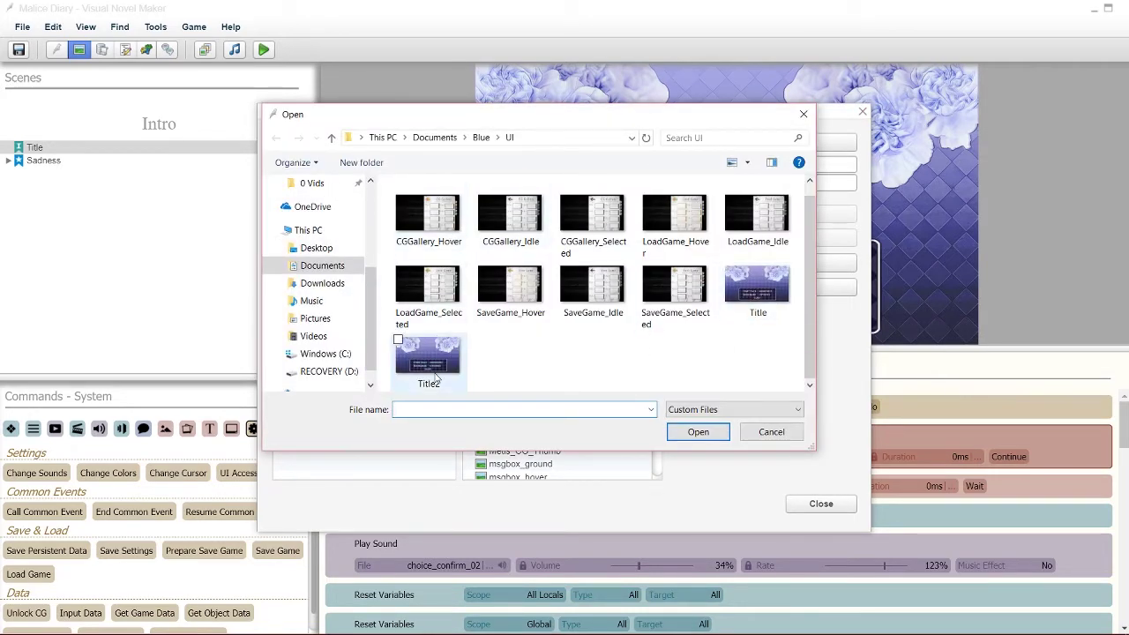
left_click(772, 432)
left_click(821, 504)
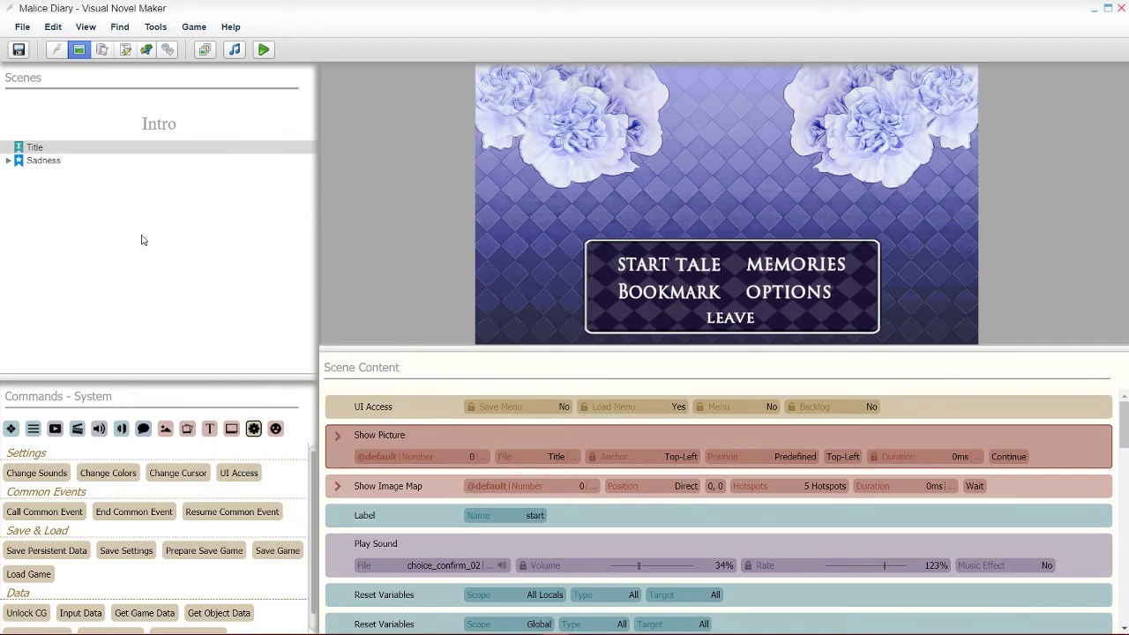
Examine the options for creating a chapter and for setting the Title scene as the intro scene, without applying any
right_click(143, 203)
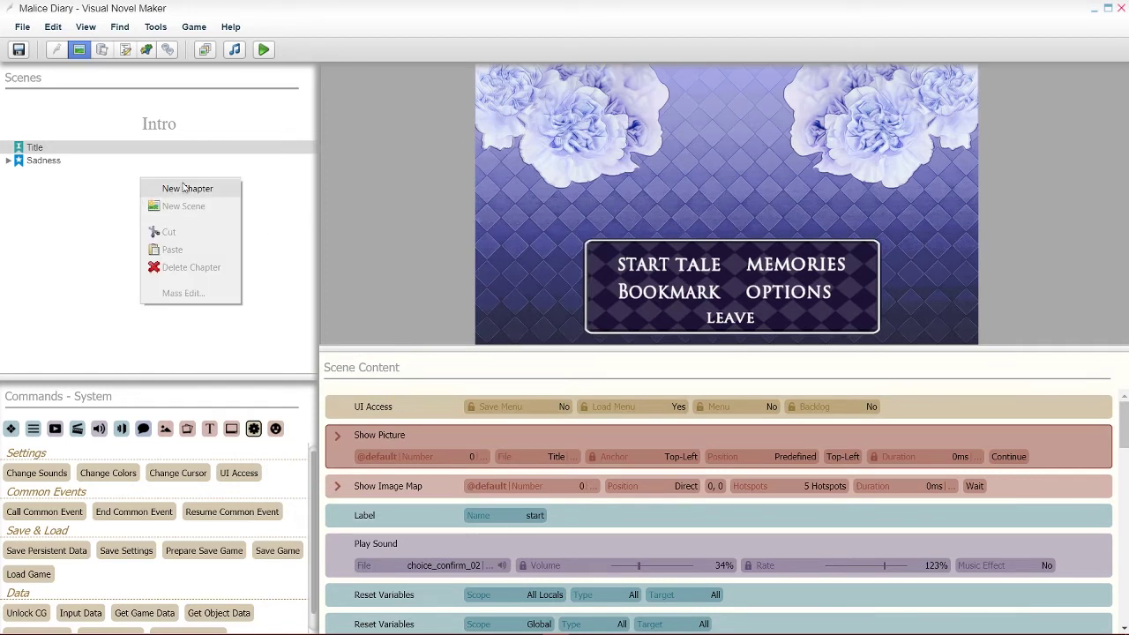
left_click(101, 194)
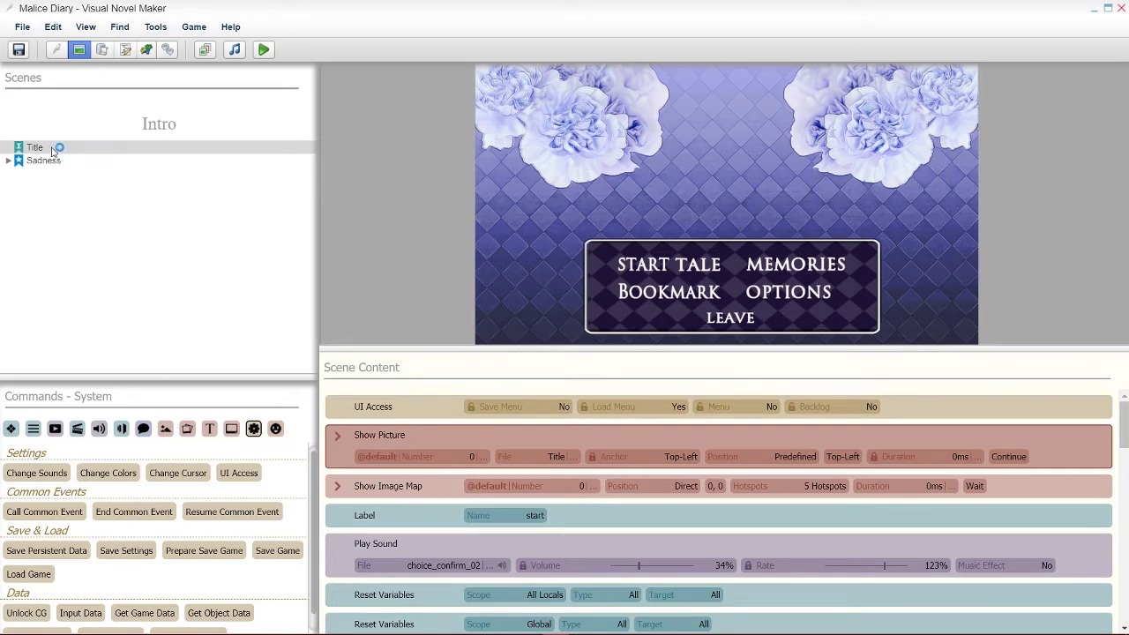
right_click(53, 150)
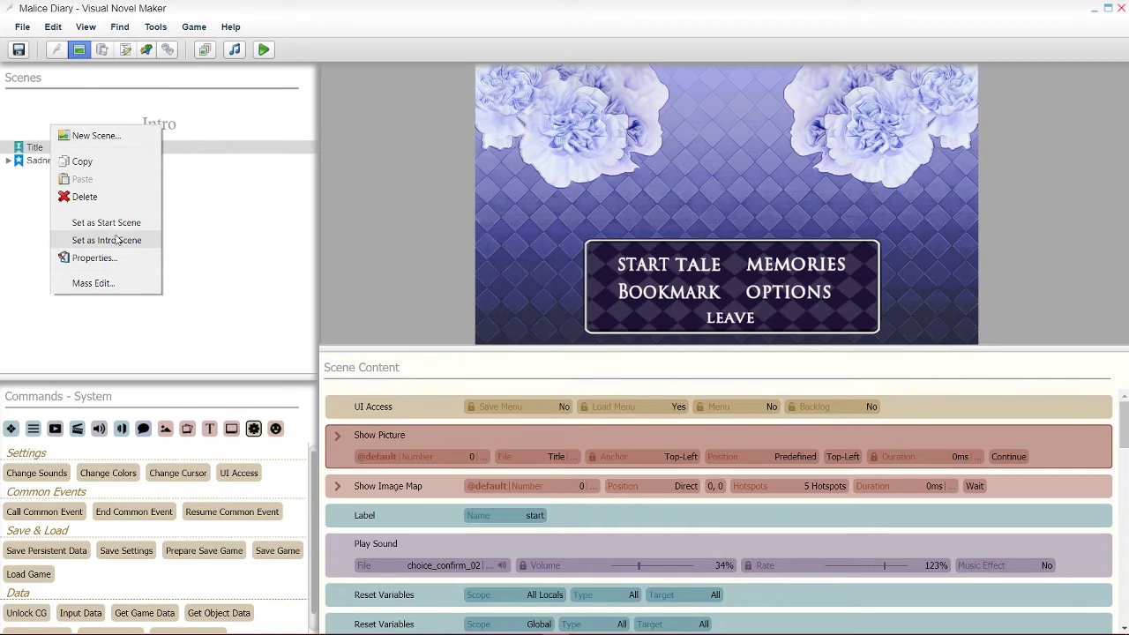
left_click(250, 281)
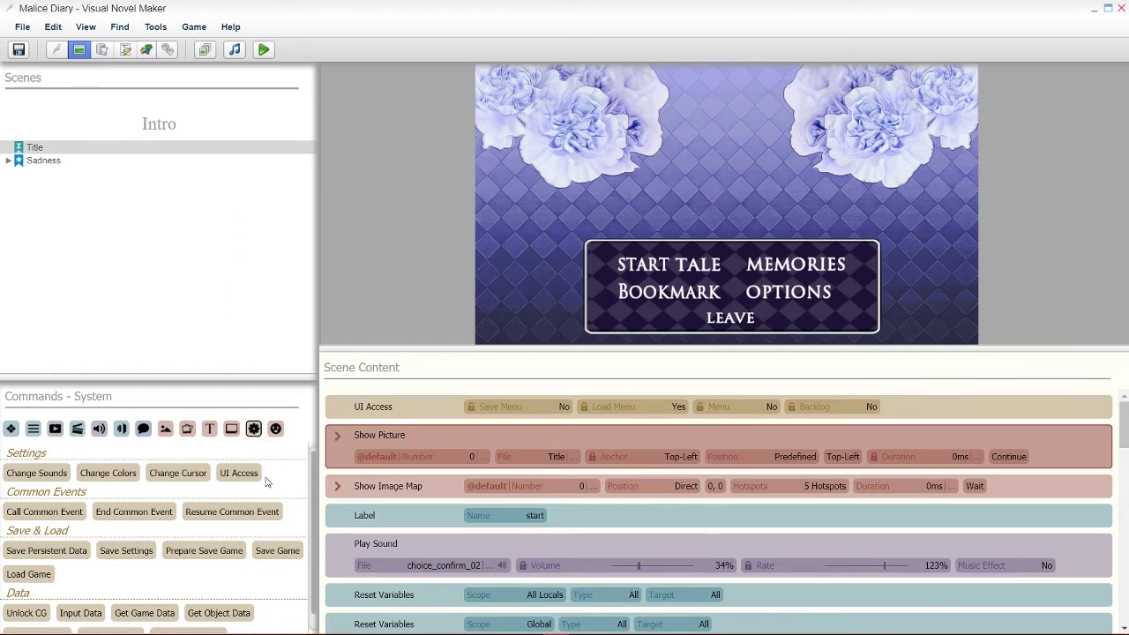
Show the Picture commands and expand the settings of the Title scene's Show Image Map command
left_click(388, 415)
left_click(187, 429)
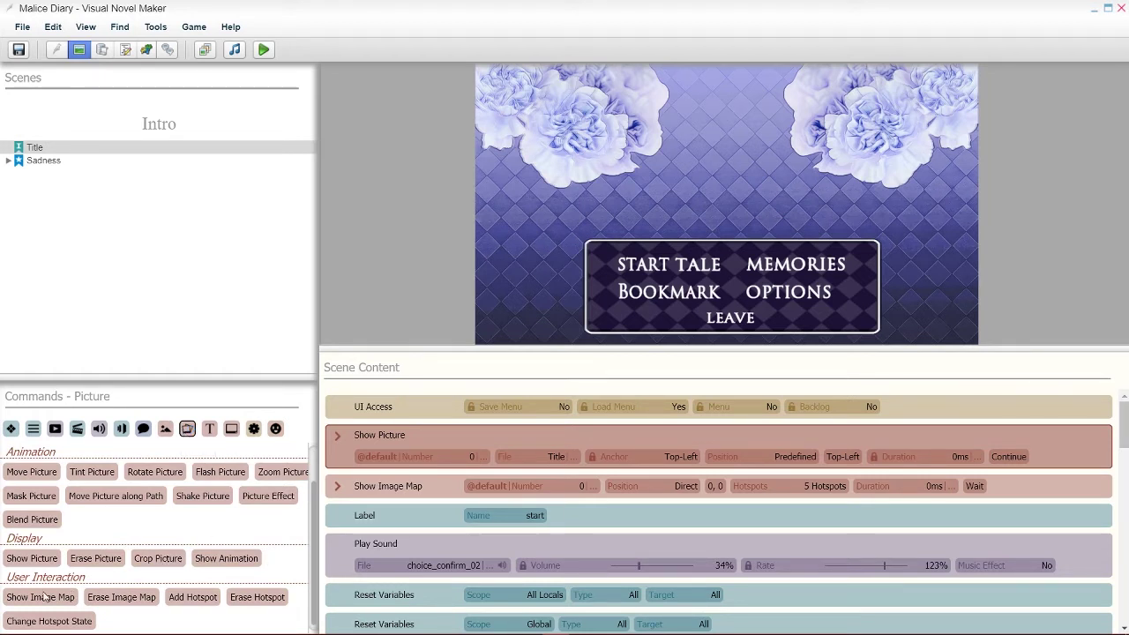
left_click(397, 494)
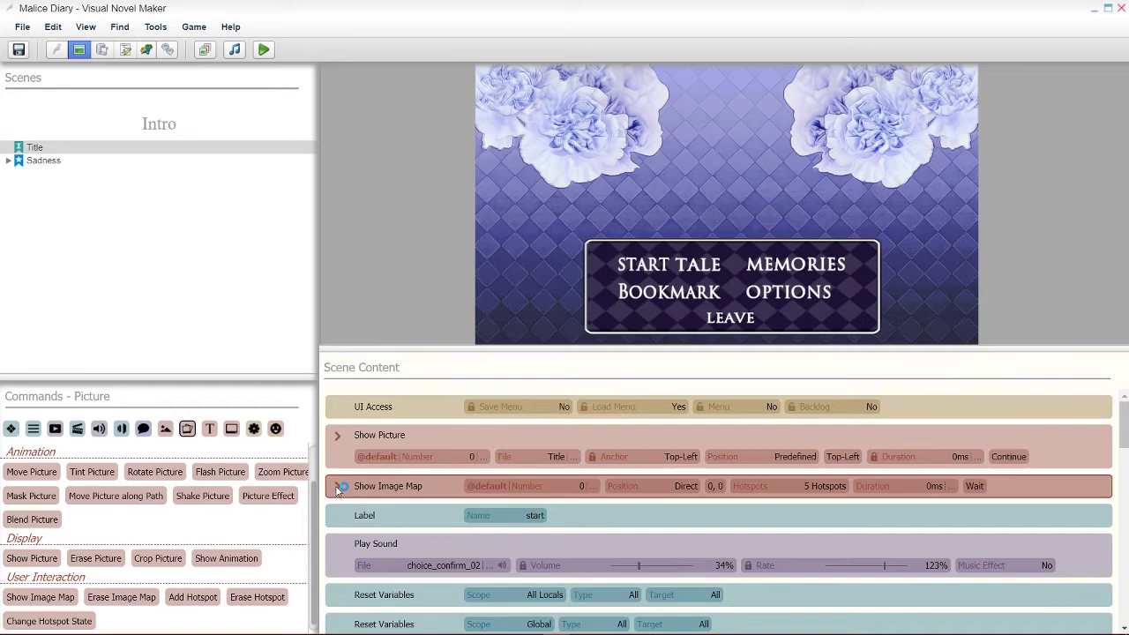
left_click(337, 487)
scroll(366, 507, "down", 3)
scroll(366, 507, "up", 3)
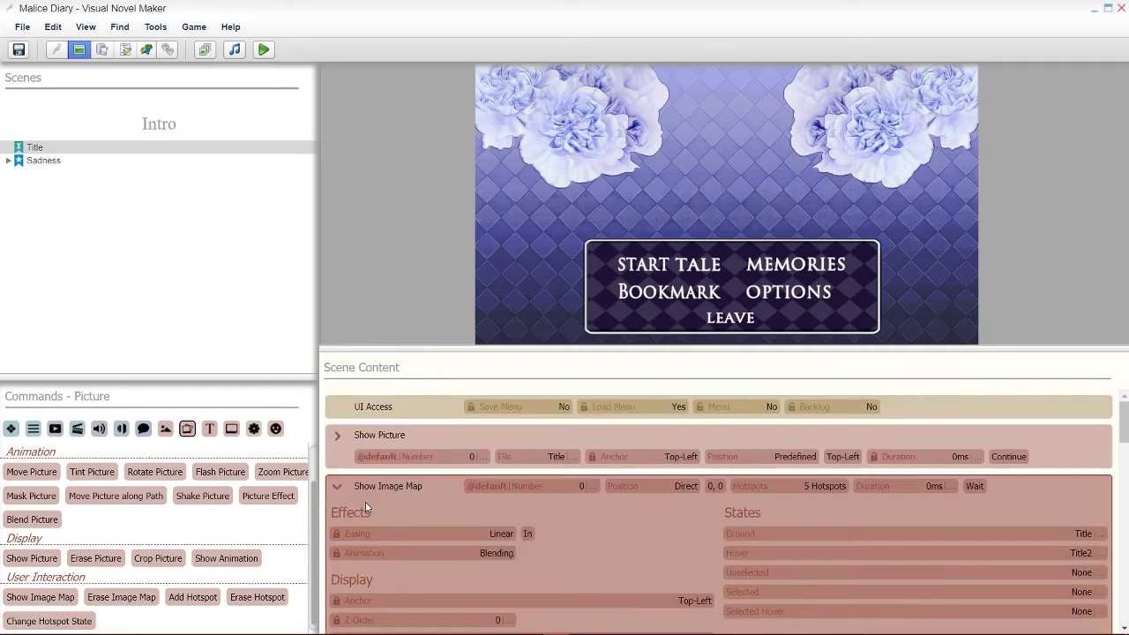
Examine the images assigned to the image map's Ground and Hover states, keeping both assignments
left_click(1087, 540)
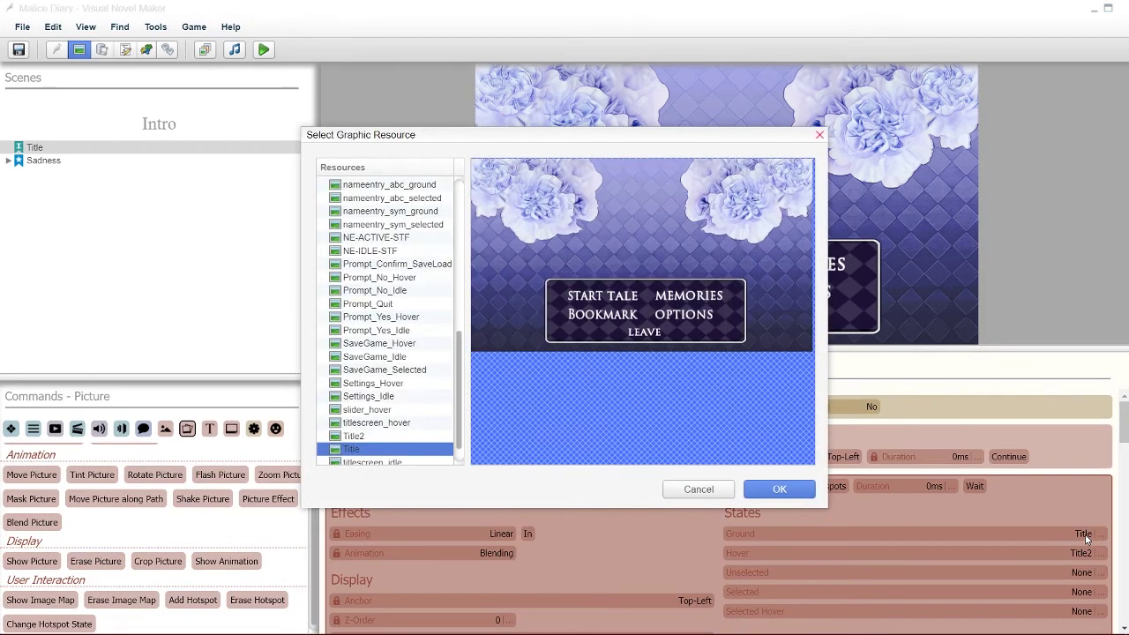
scroll(361, 432, "down", 1)
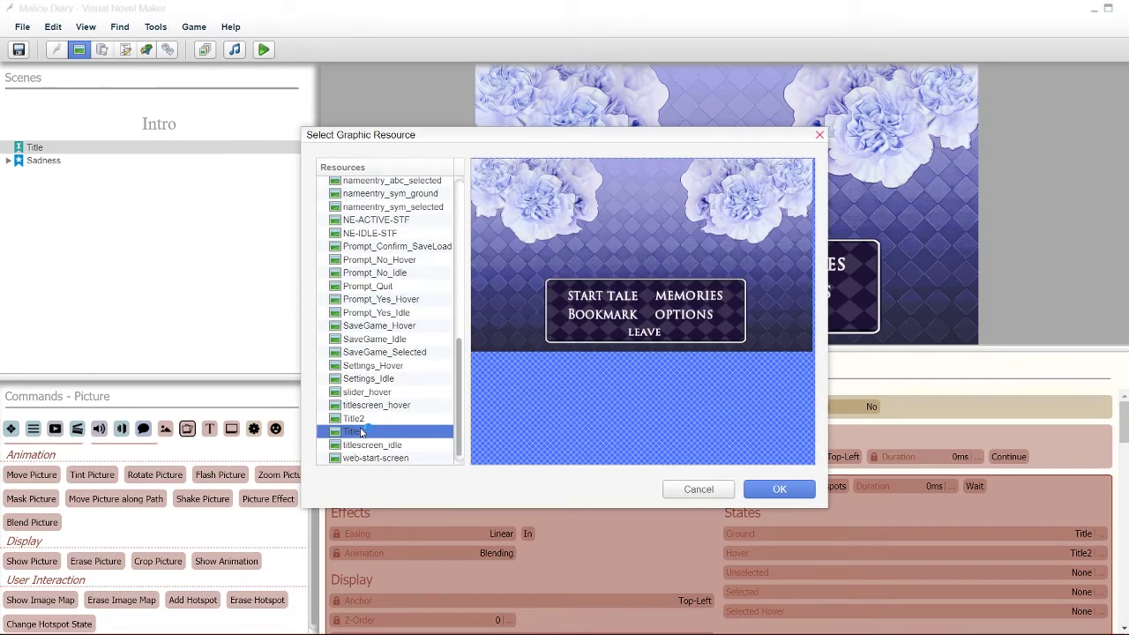
left_click(713, 489)
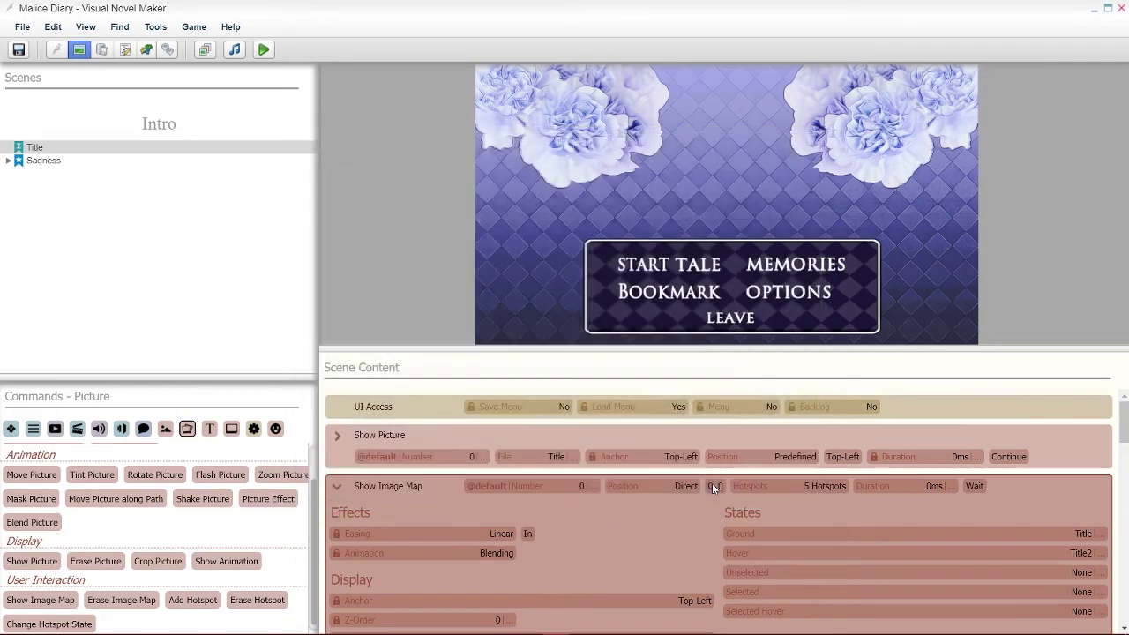
left_click(1081, 553)
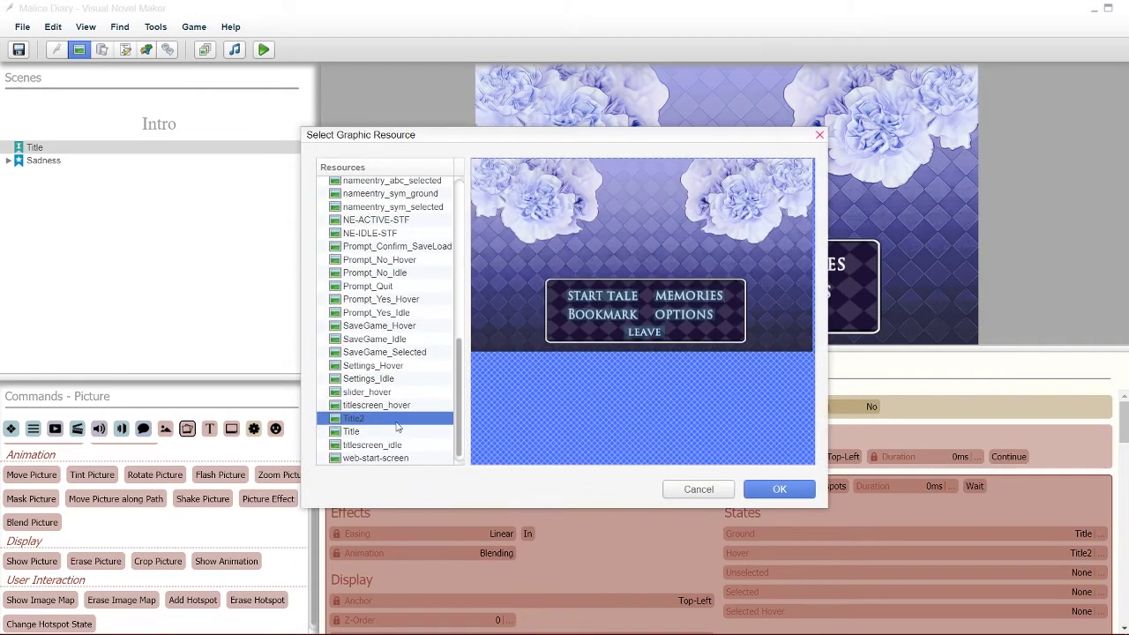
left_click(685, 490)
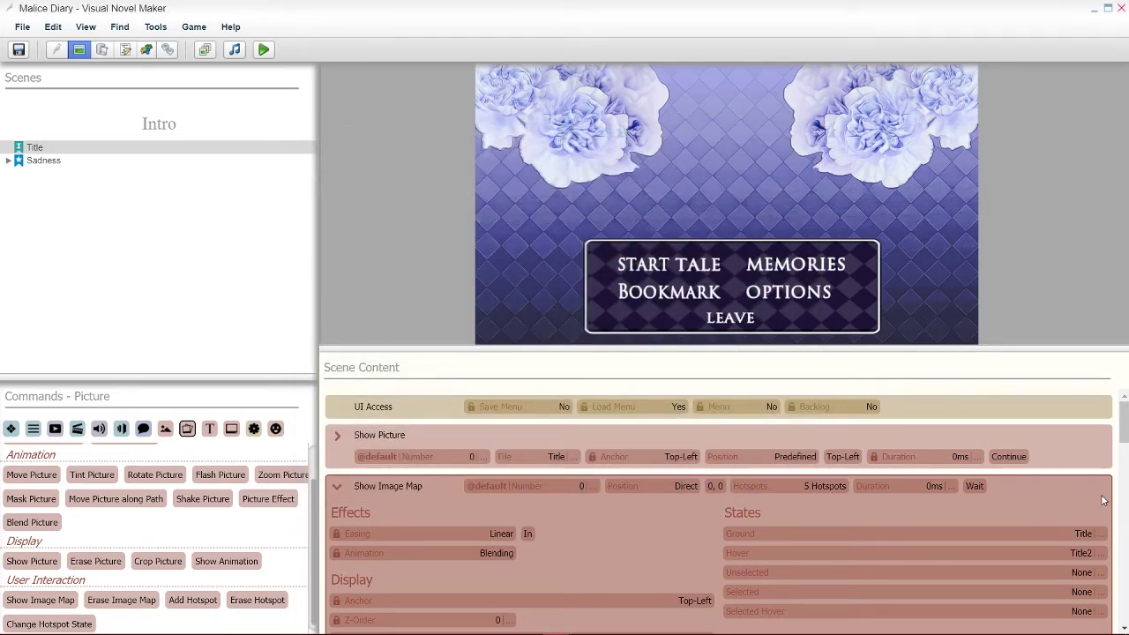
Review the image map's remaining effect and display settings, including the available animation types
scroll(1102, 500, "down", 3)
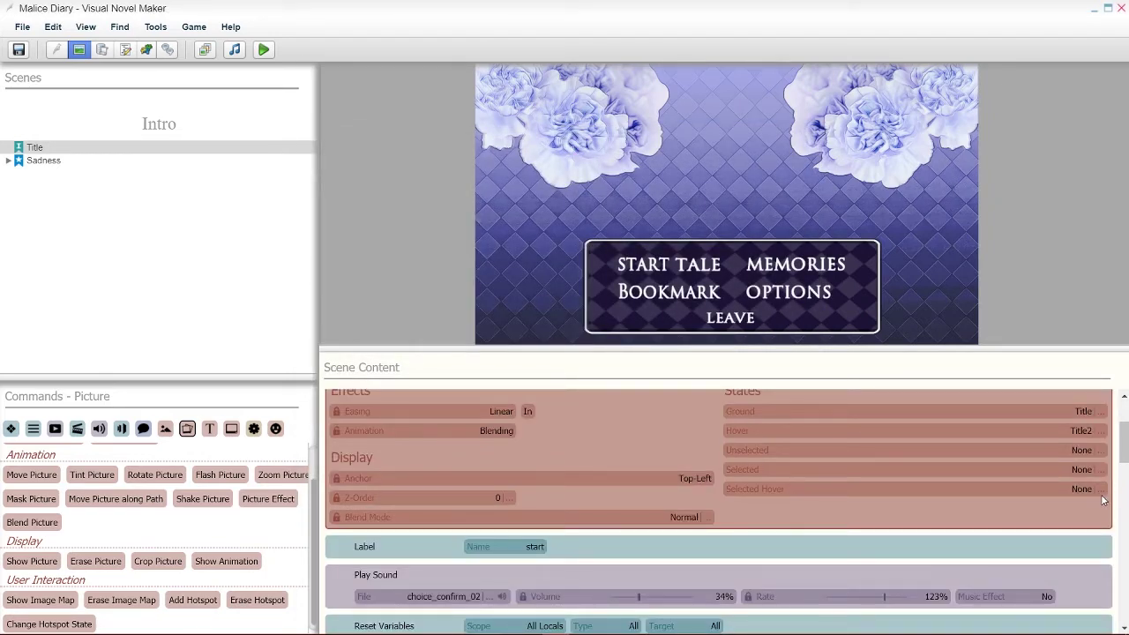
left_click(485, 432)
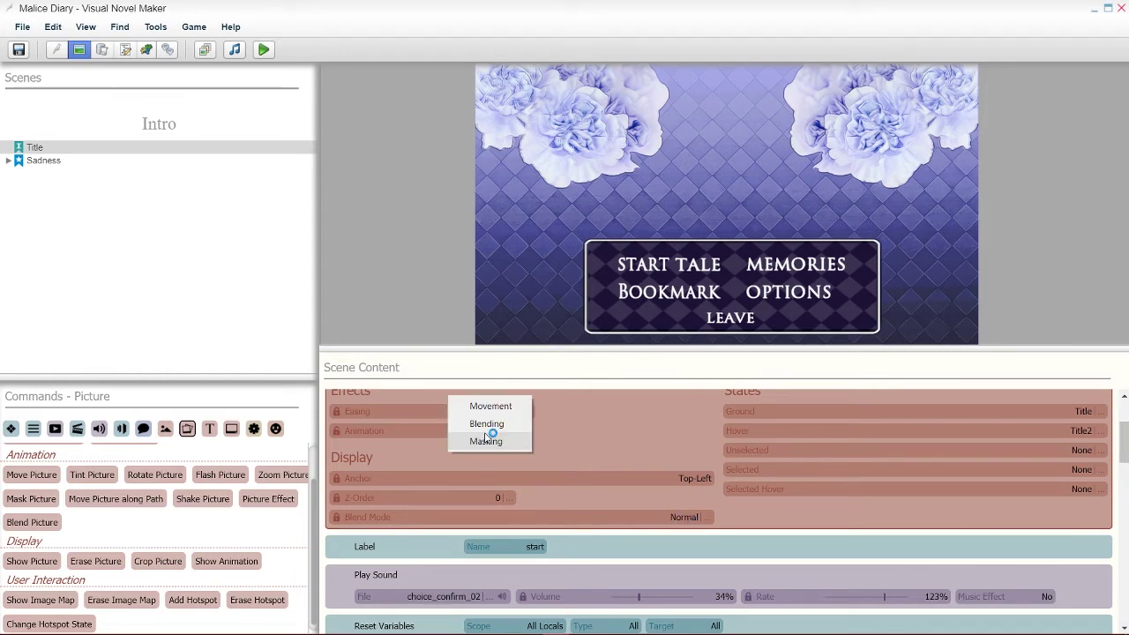
left_click(704, 448)
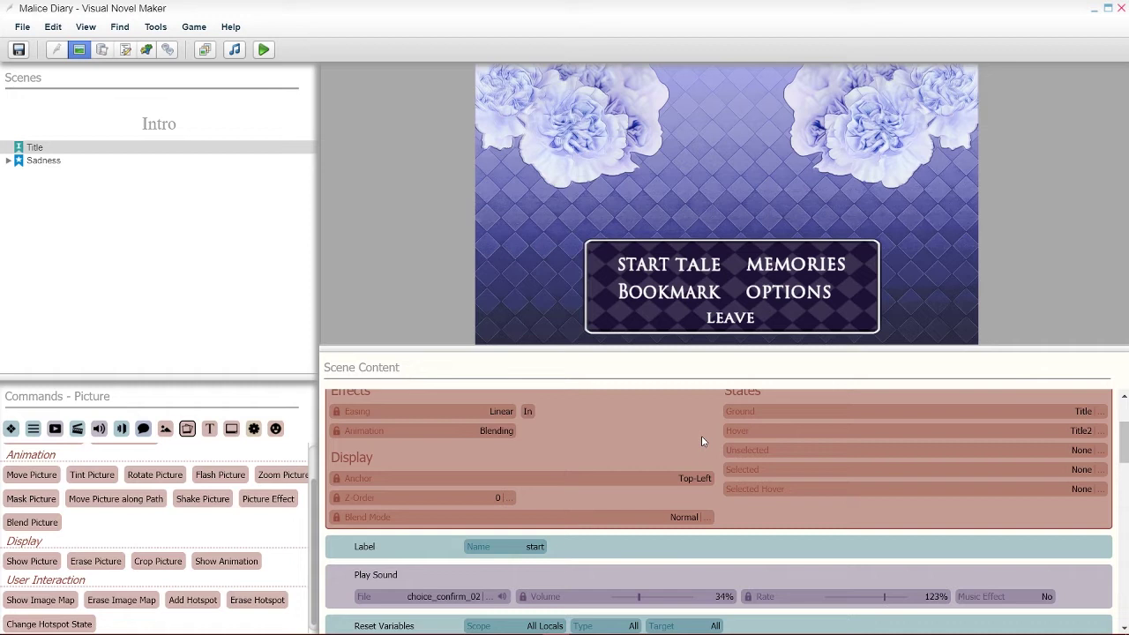
scroll(701, 436, "up", 3)
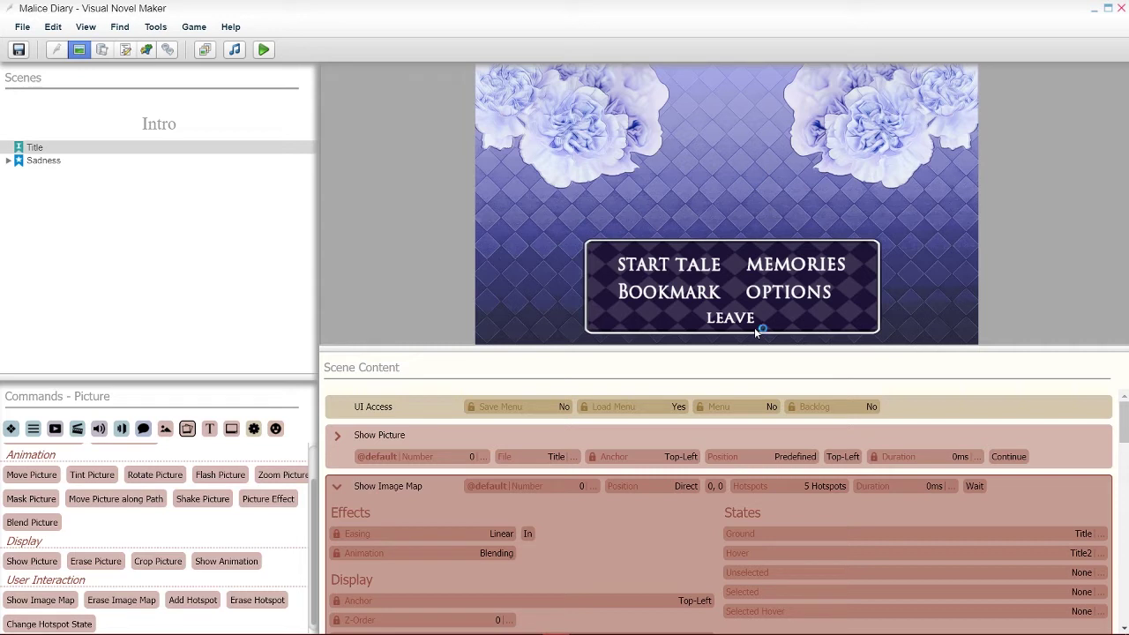
Try adding a 100x100 hotspot to the image map and moving it around over the title menu
left_click(827, 490)
left_click(801, 492)
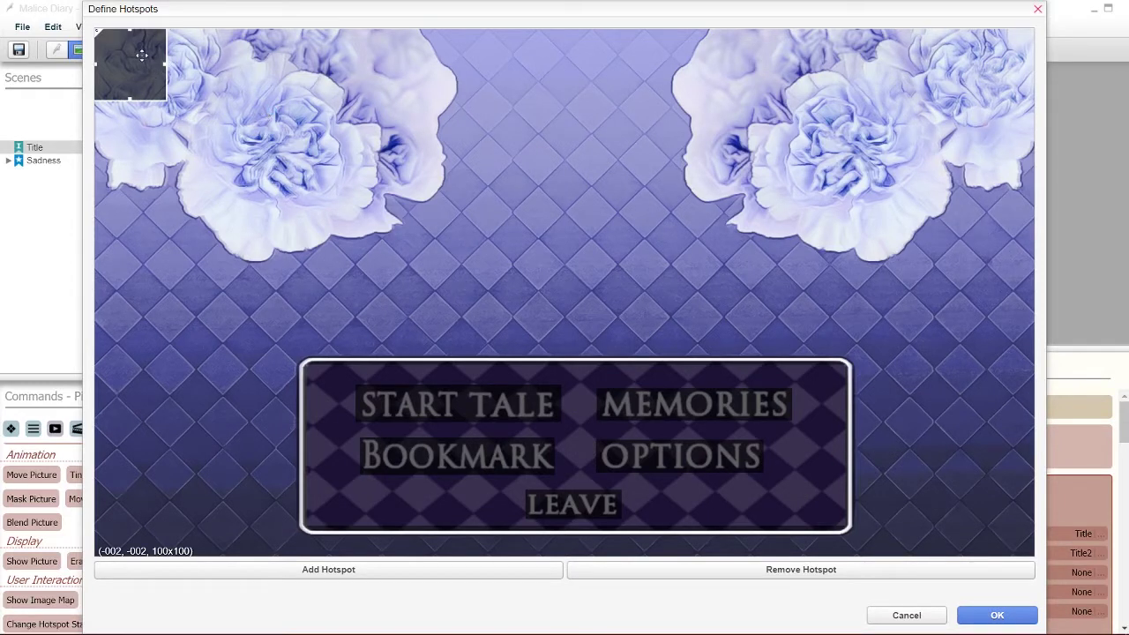
left_click_drag(150, 65, 402, 263)
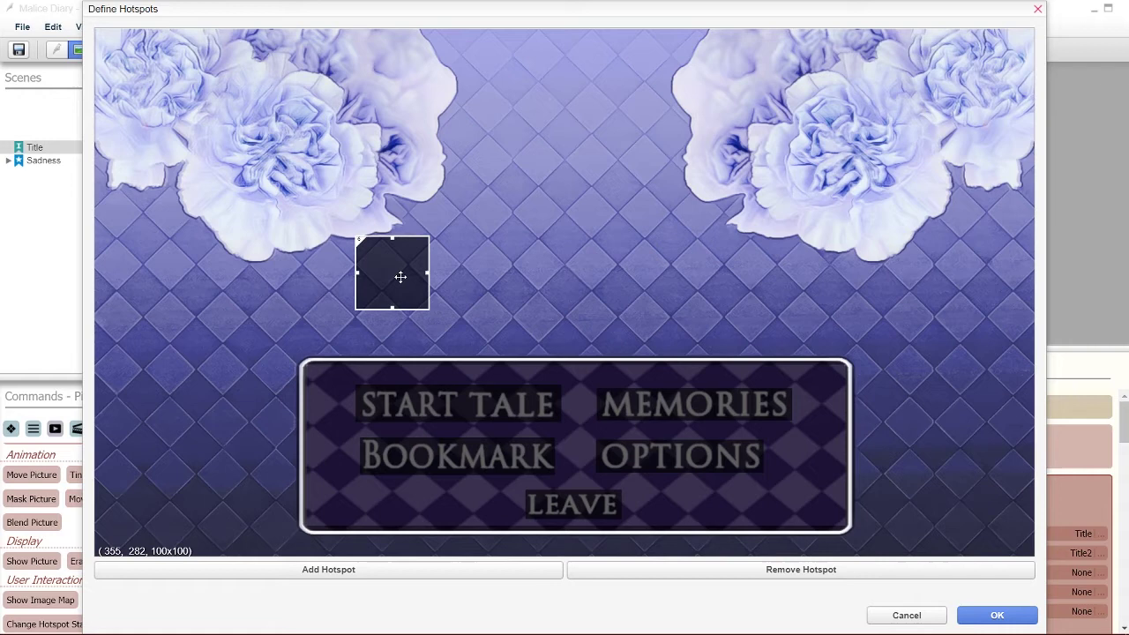
left_click_drag(392, 259, 582, 399)
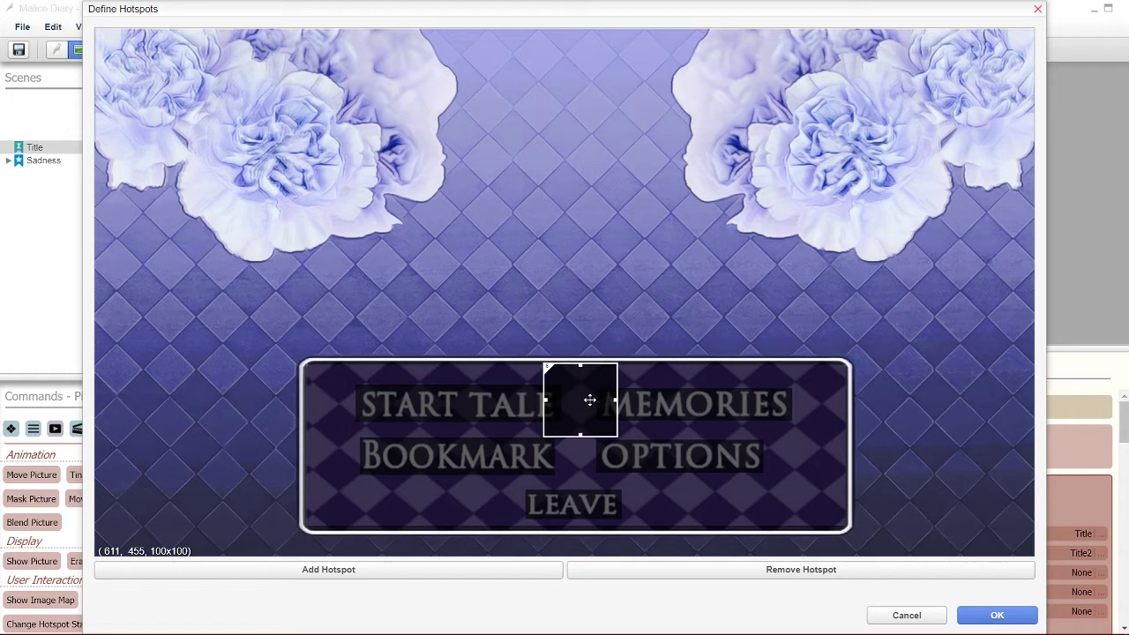
left_click_drag(590, 399, 421, 249)
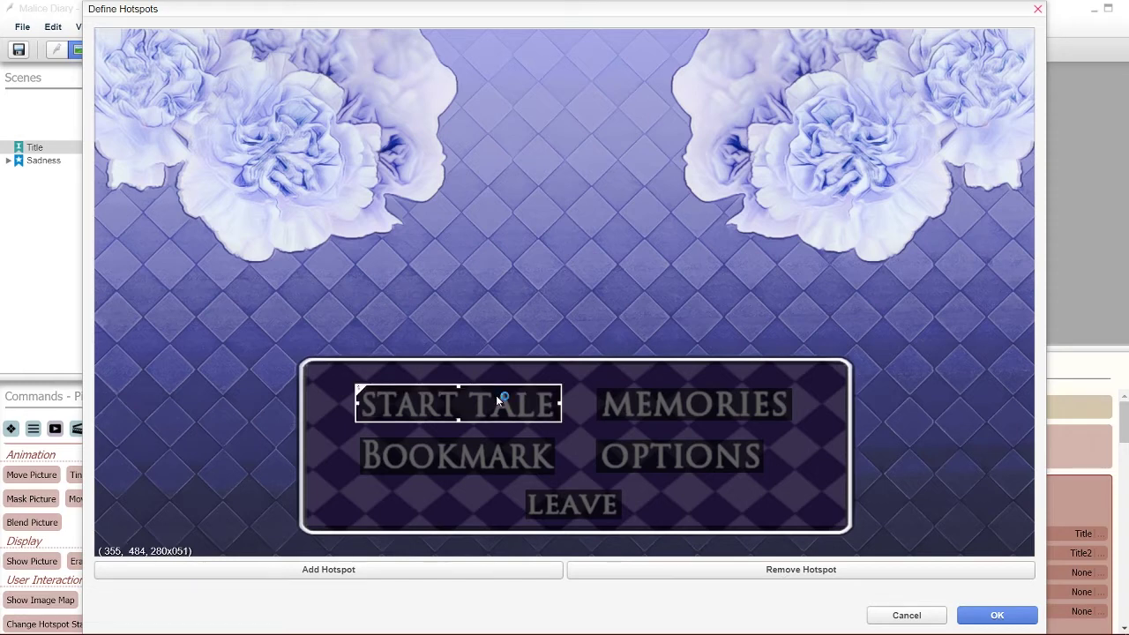
Examine the jump label set in the START TALE hotspot's properties
right_click(500, 399)
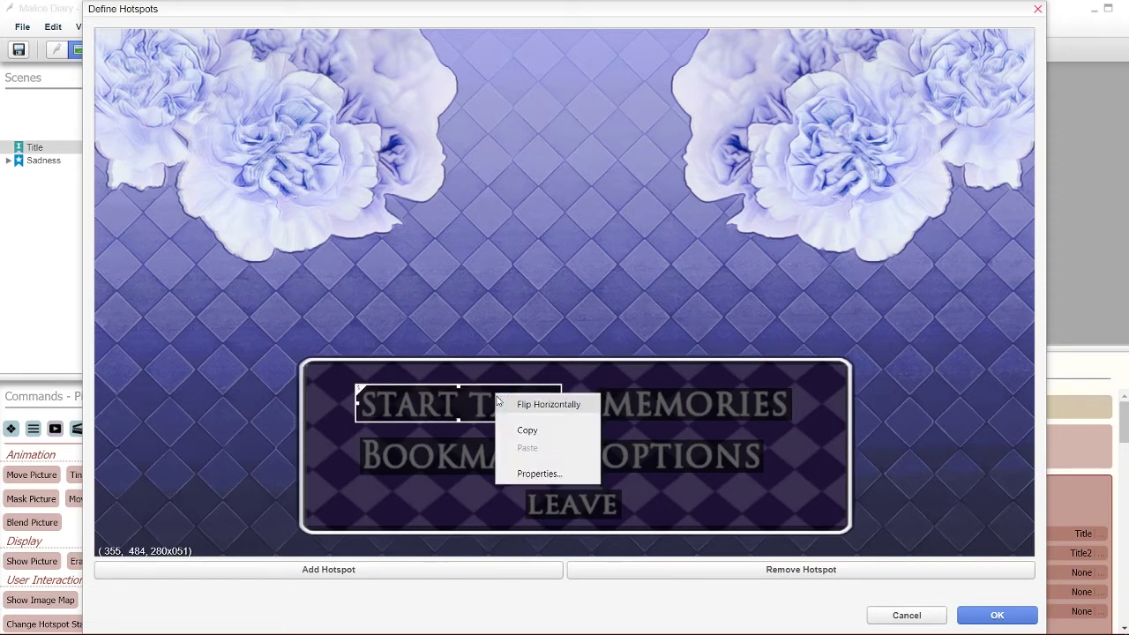
left_click(536, 472)
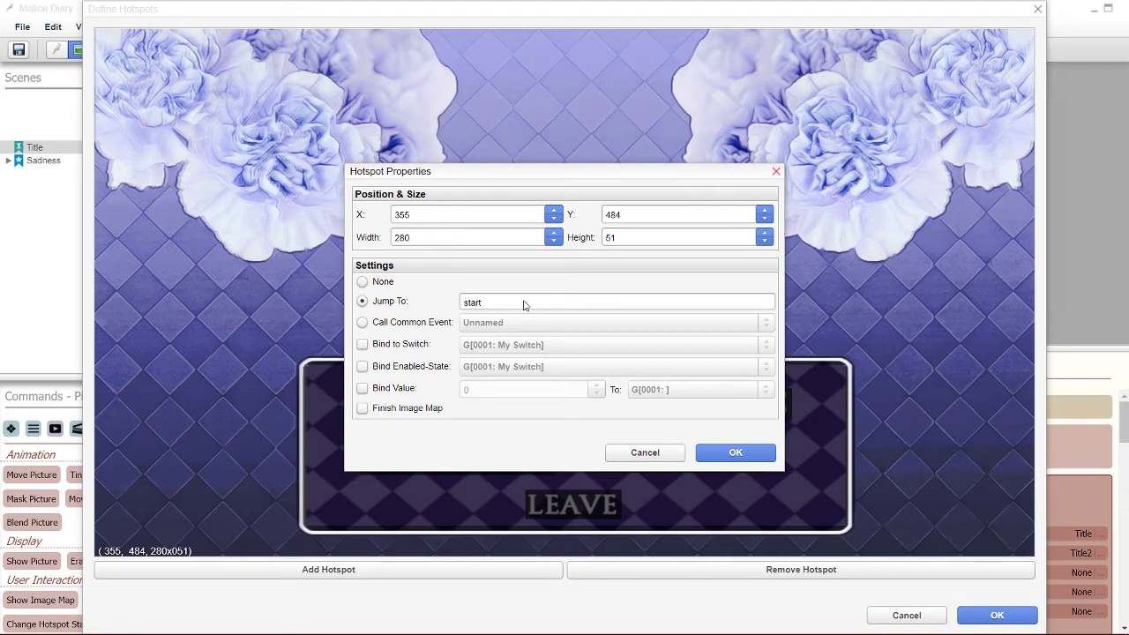
left_click(491, 302)
left_click(701, 455)
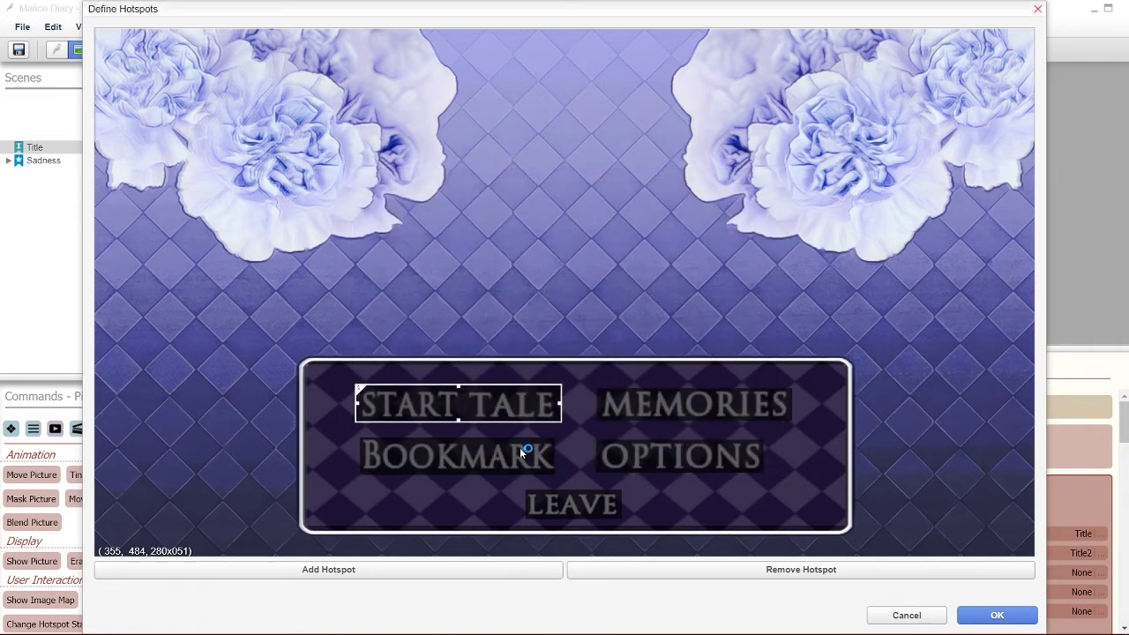
Examine the jump label set in the MEMORIES hotspot's properties, leaving them unchanged
left_click(519, 447)
left_click(645, 401)
right_click(646, 401)
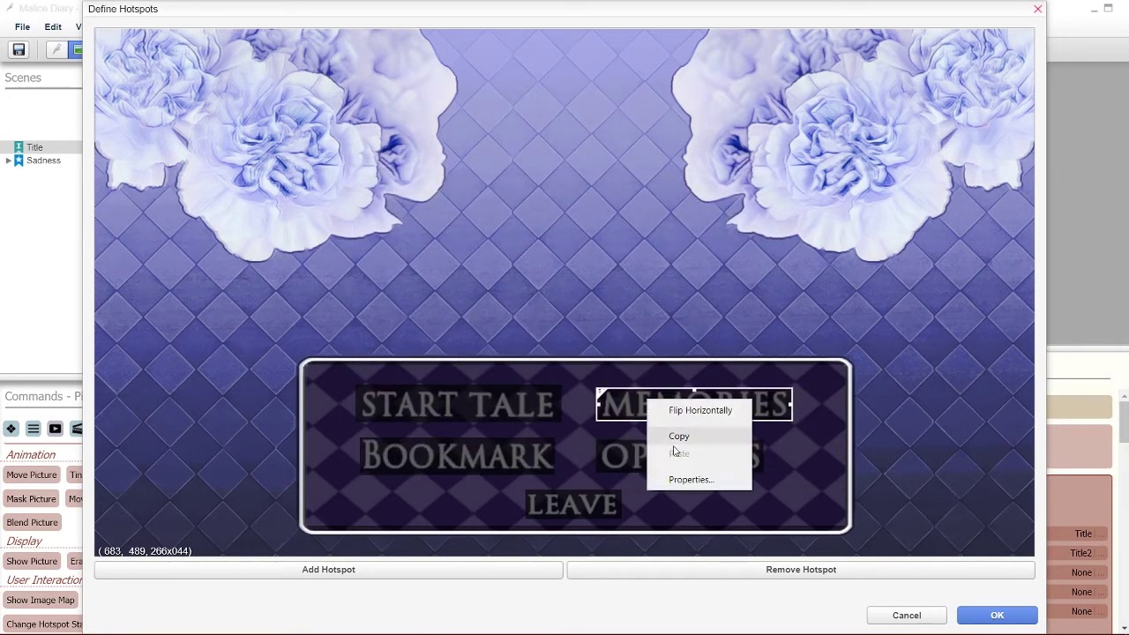
left_click(687, 481)
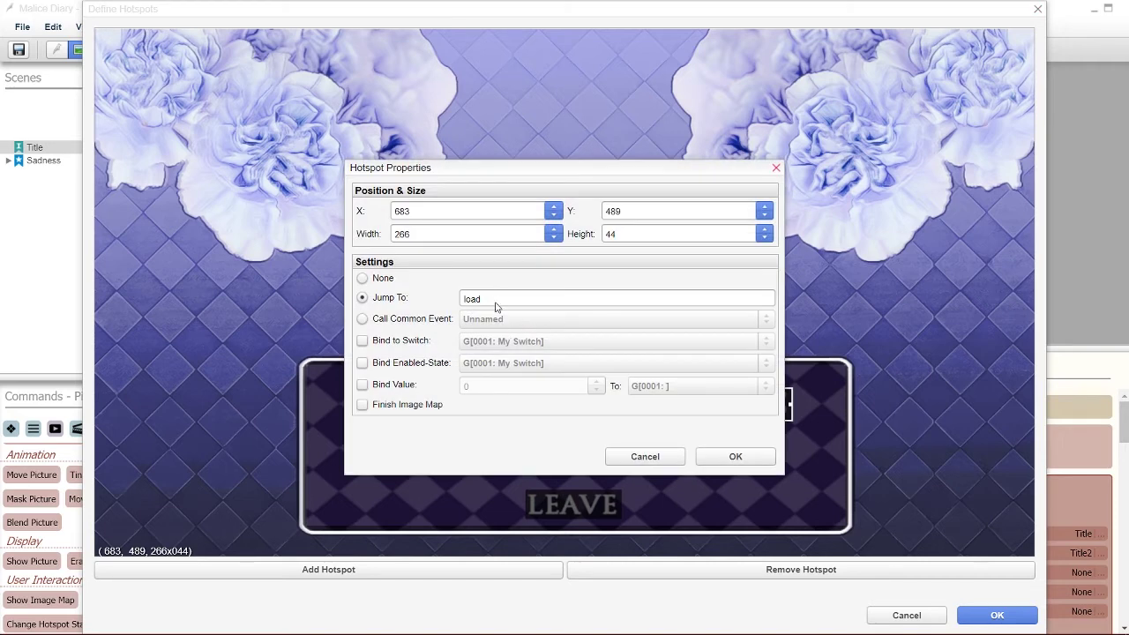
left_click(645, 456)
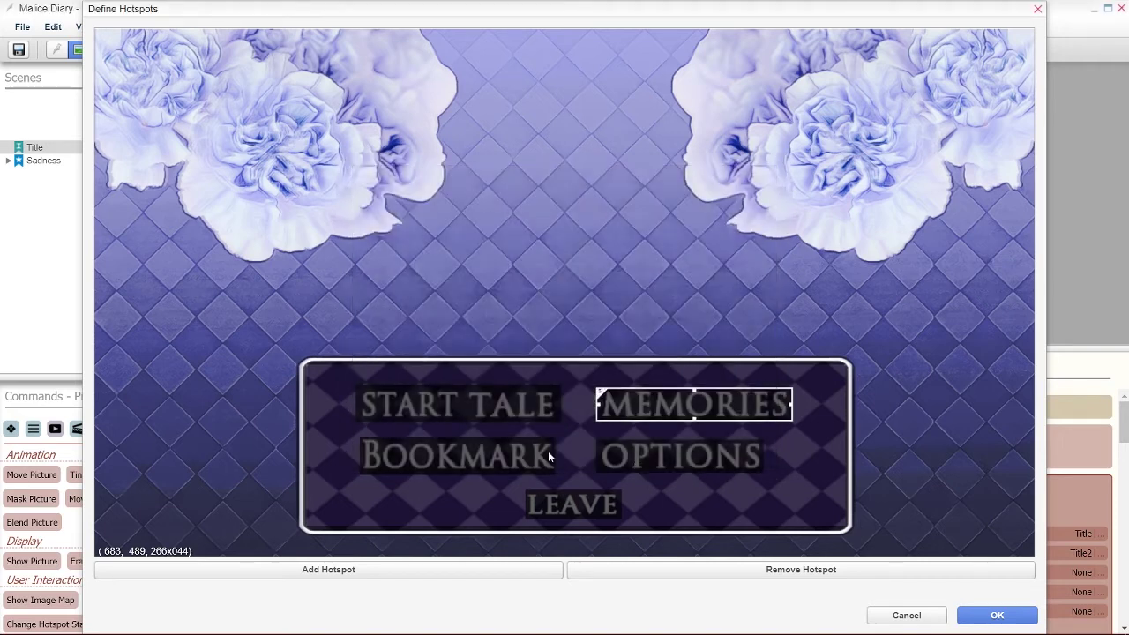
Examine the Bookmark hotspot's jump label, then leave the hotspot editor and collapse the Show Image Map settings
right_click(538, 461)
left_click(583, 535)
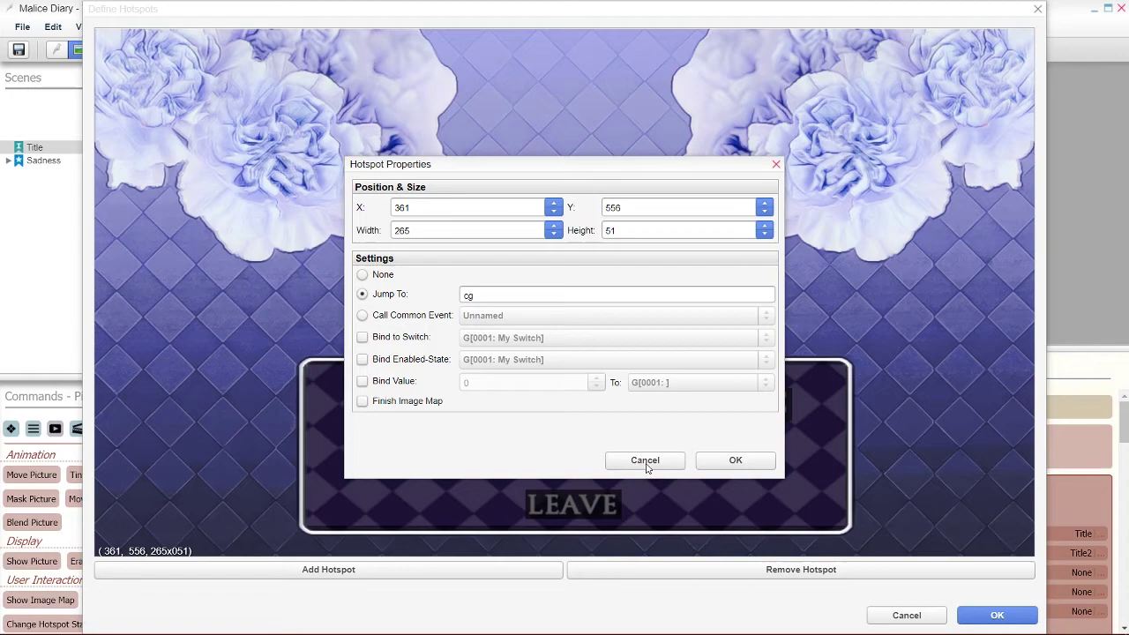
left_click(645, 465)
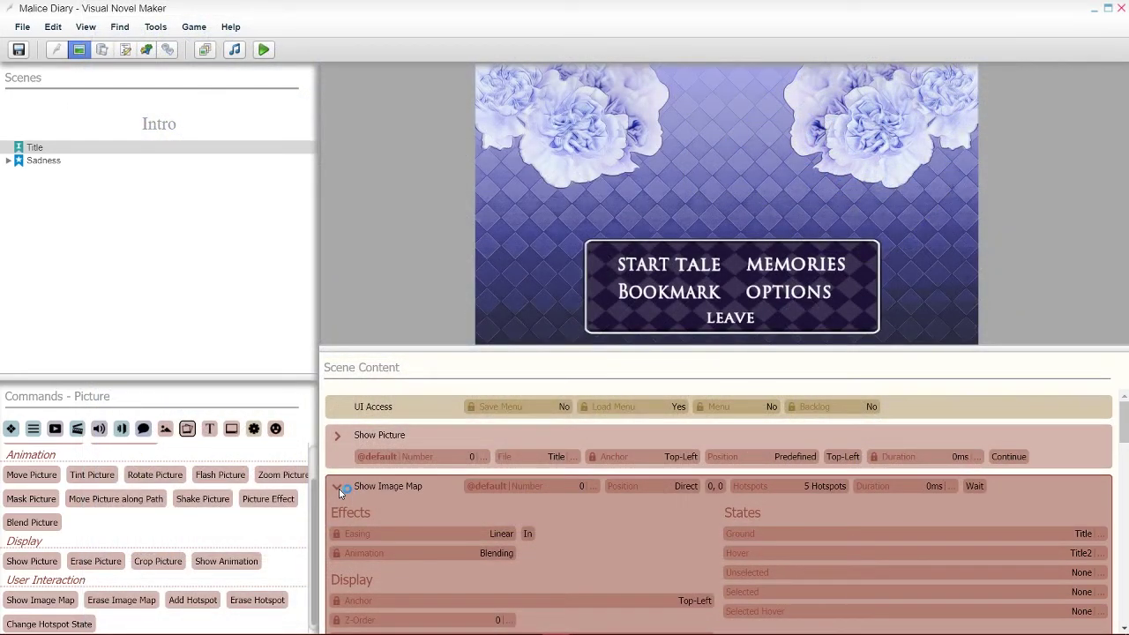
left_click(338, 488)
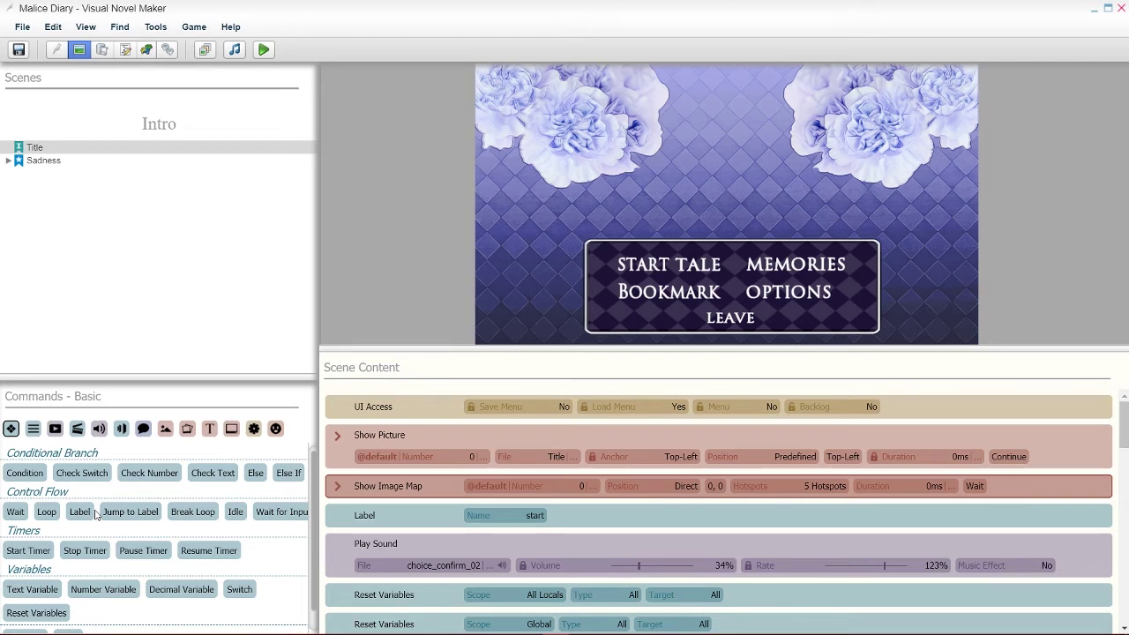
Compare the start label in the scene content with the START TALE hotspot's Jump To setting, leaving the hotspots unchanged
left_click(97, 513)
scroll(411, 487, "down", 3)
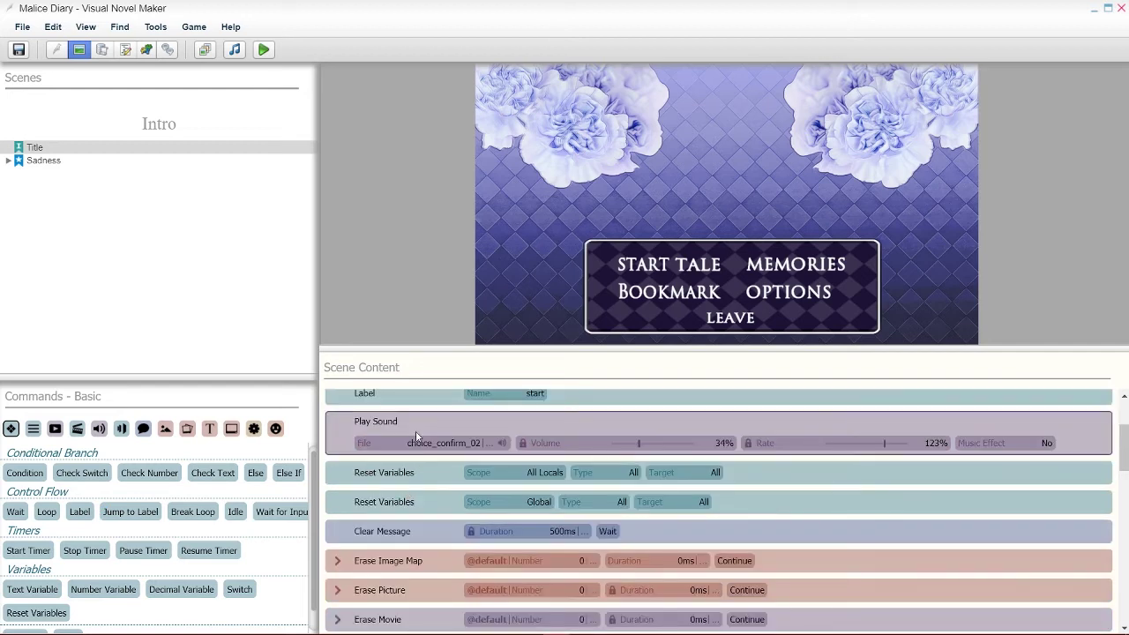
scroll(678, 437, "up", 1)
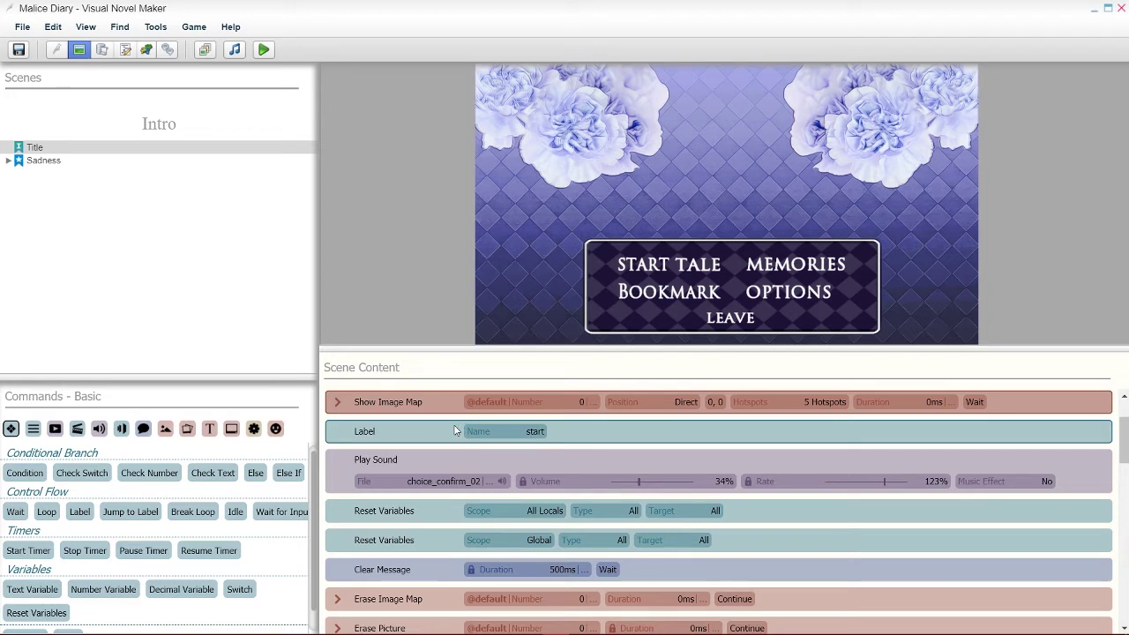
left_click(406, 431)
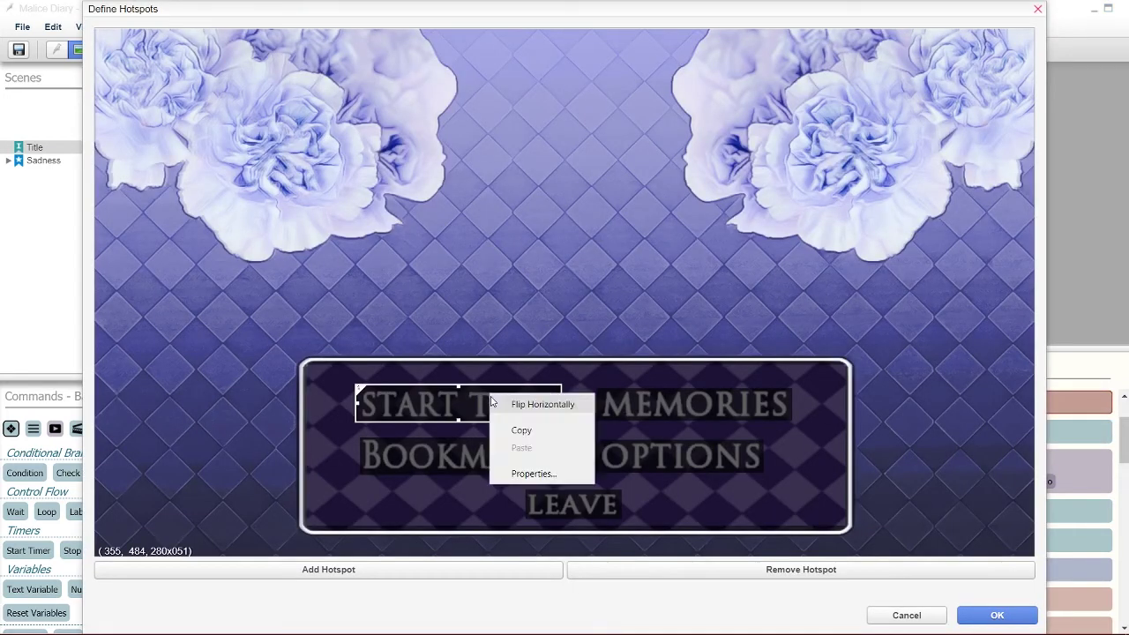
left_click(523, 471)
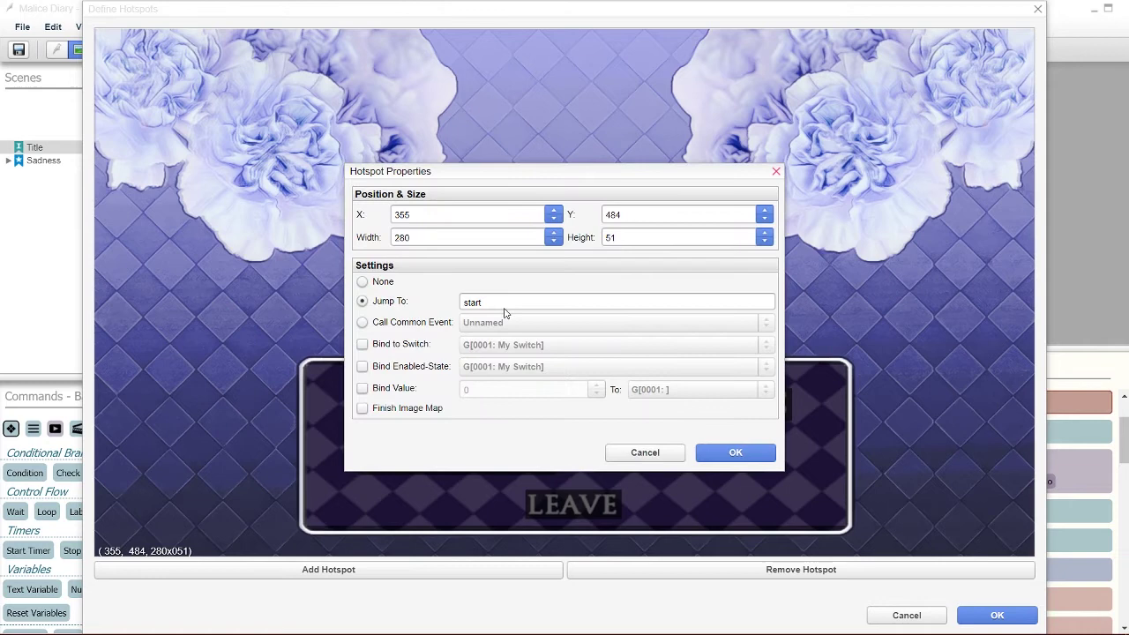
left_click_drag(555, 172, 678, 56)
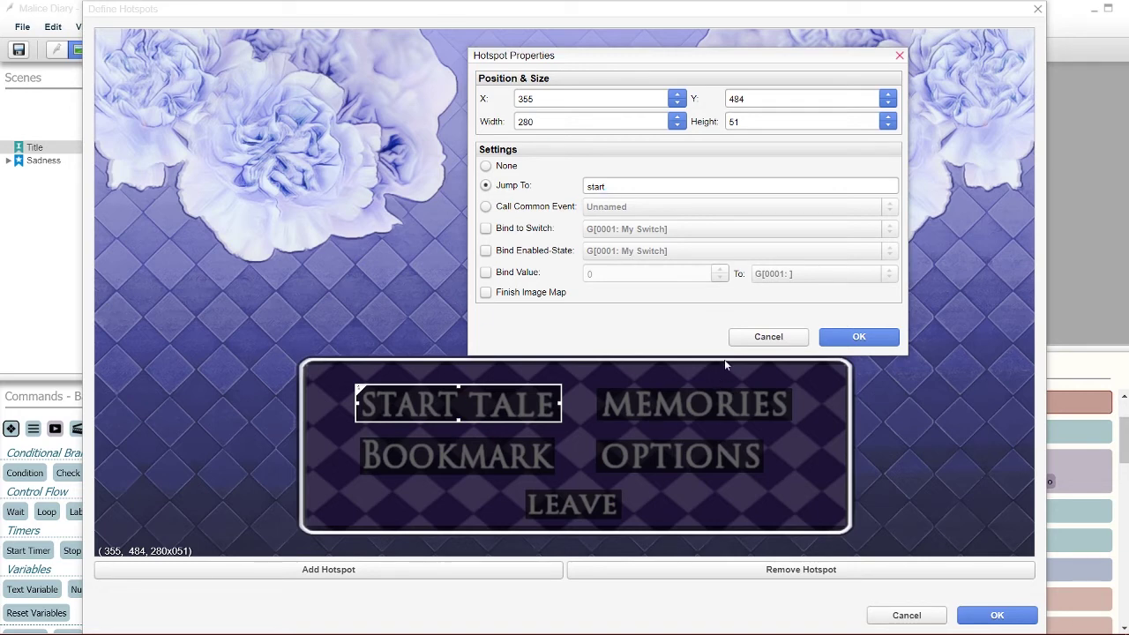
left_click(768, 337)
left_click(906, 615)
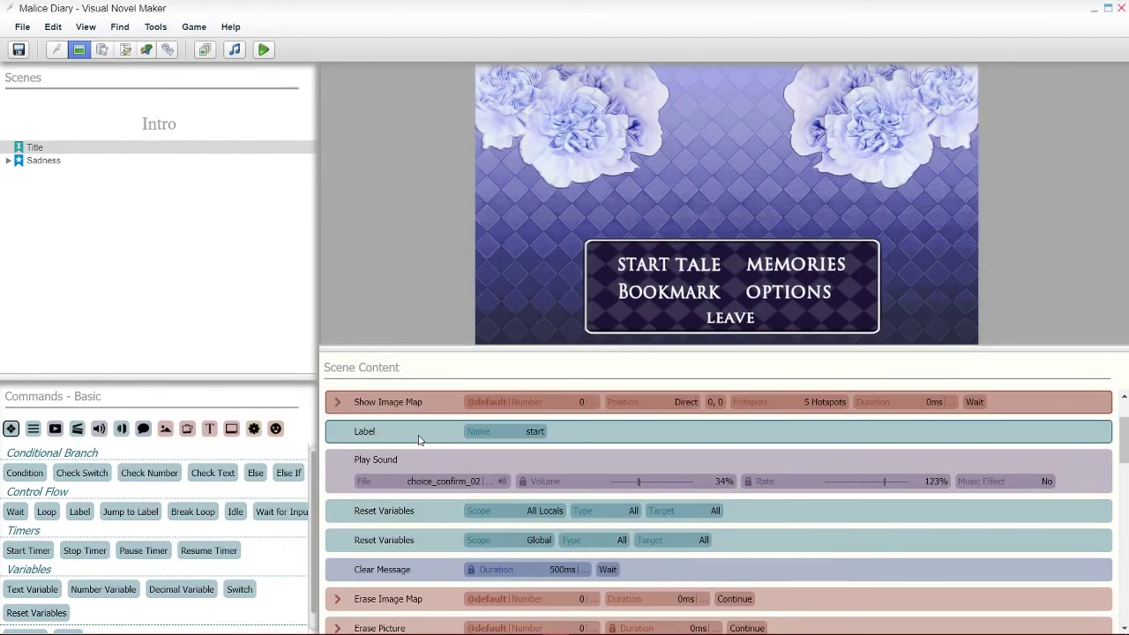
Examine the commands under the start label, from Play Sound and Reset Variables through the erase commands to UI Access
left_click(419, 440)
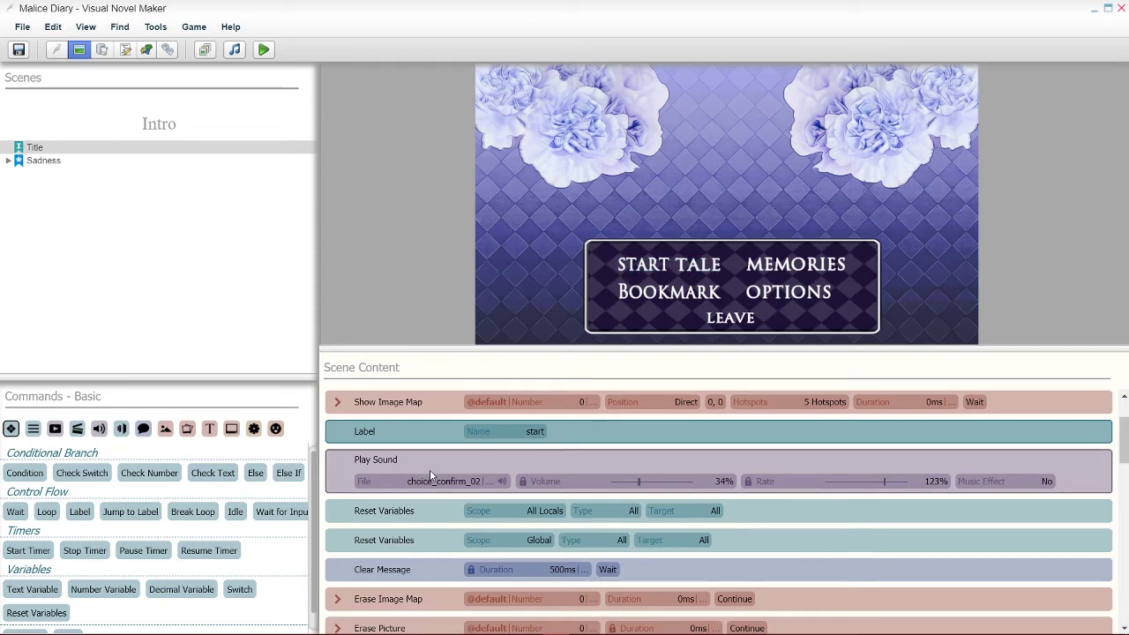
scroll(429, 524, "down", 3)
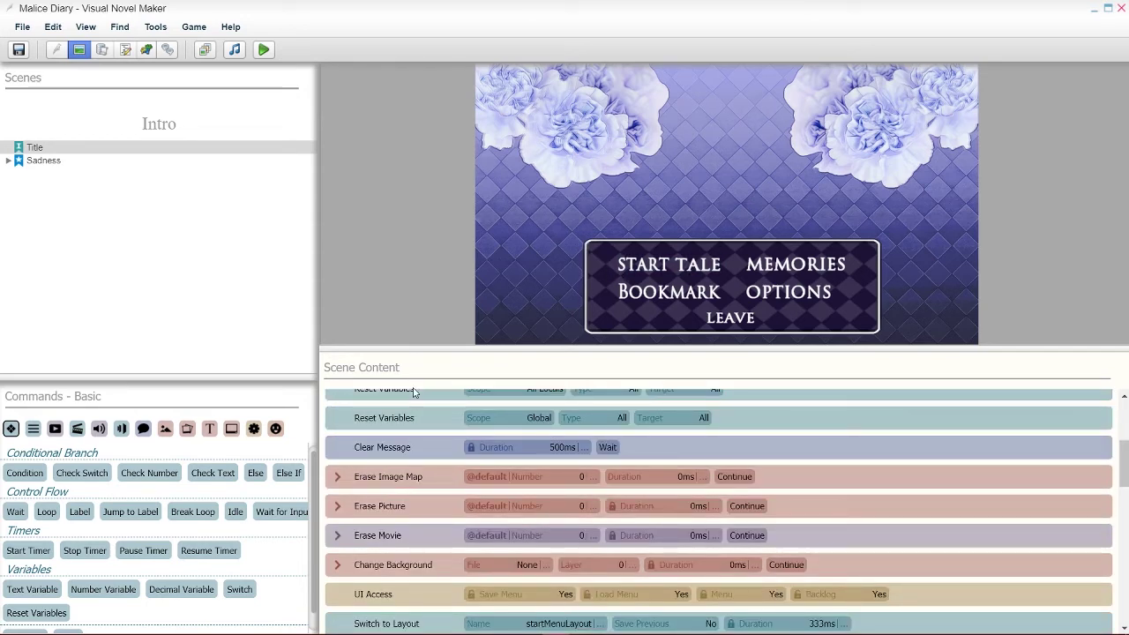
scroll(427, 516, "up", 3)
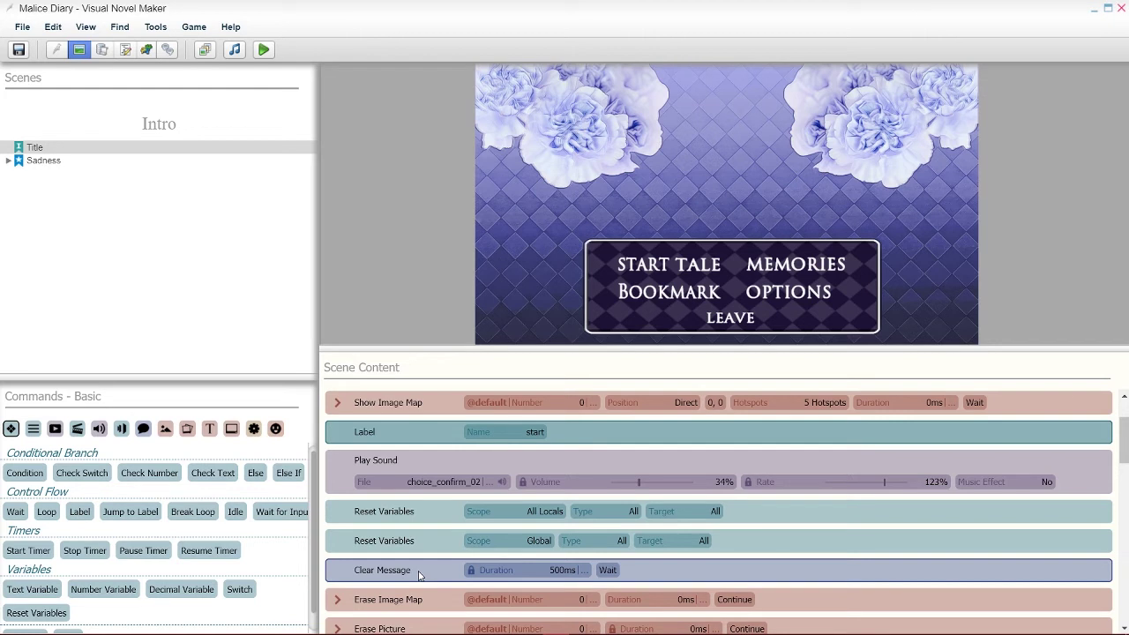
scroll(419, 575, "down", 2)
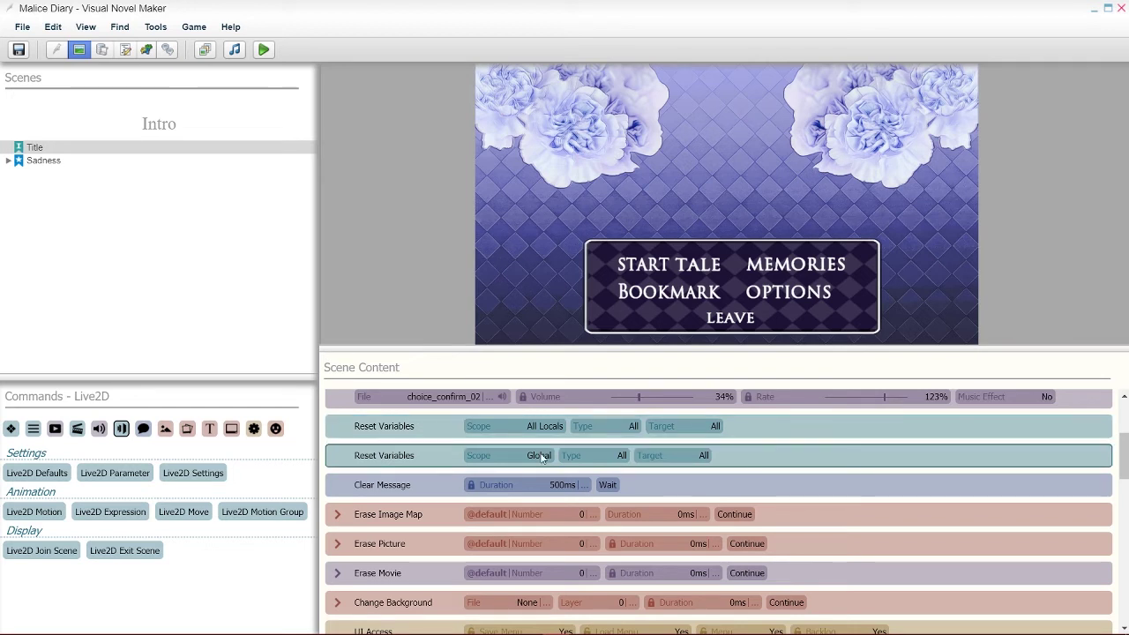
left_click(439, 486)
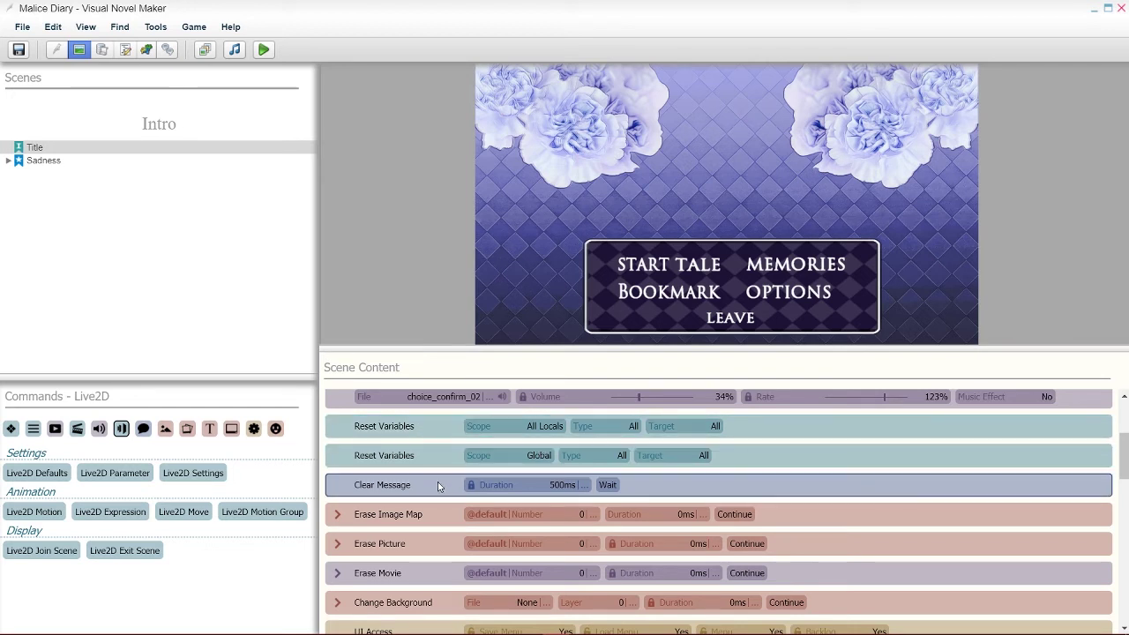
left_click(445, 544)
left_click(445, 573)
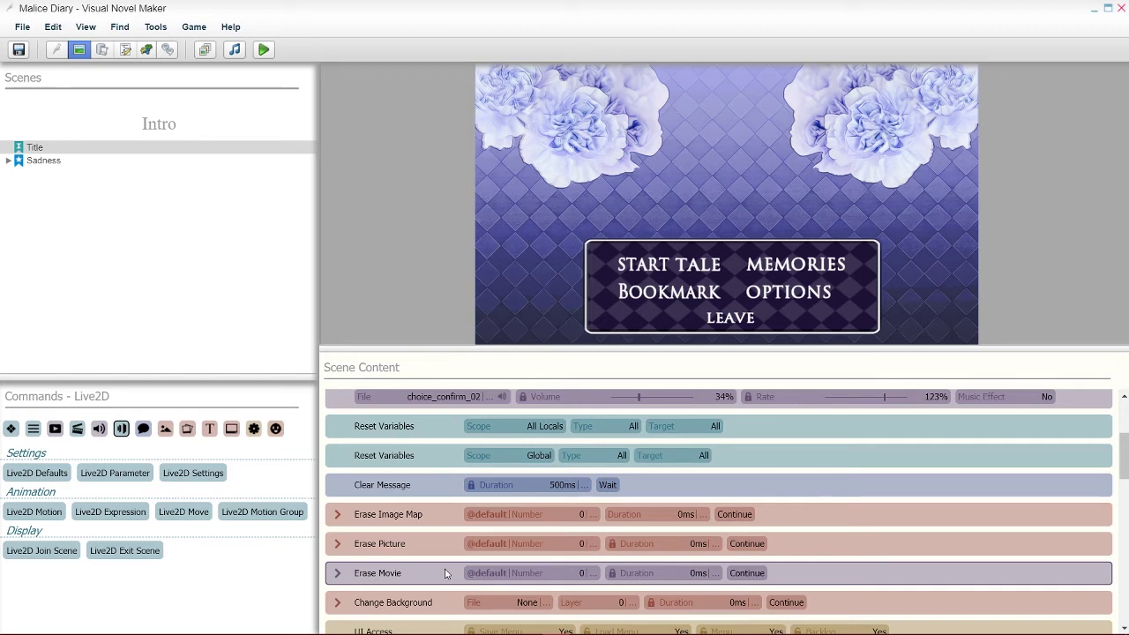
scroll(446, 574, "down", 3)
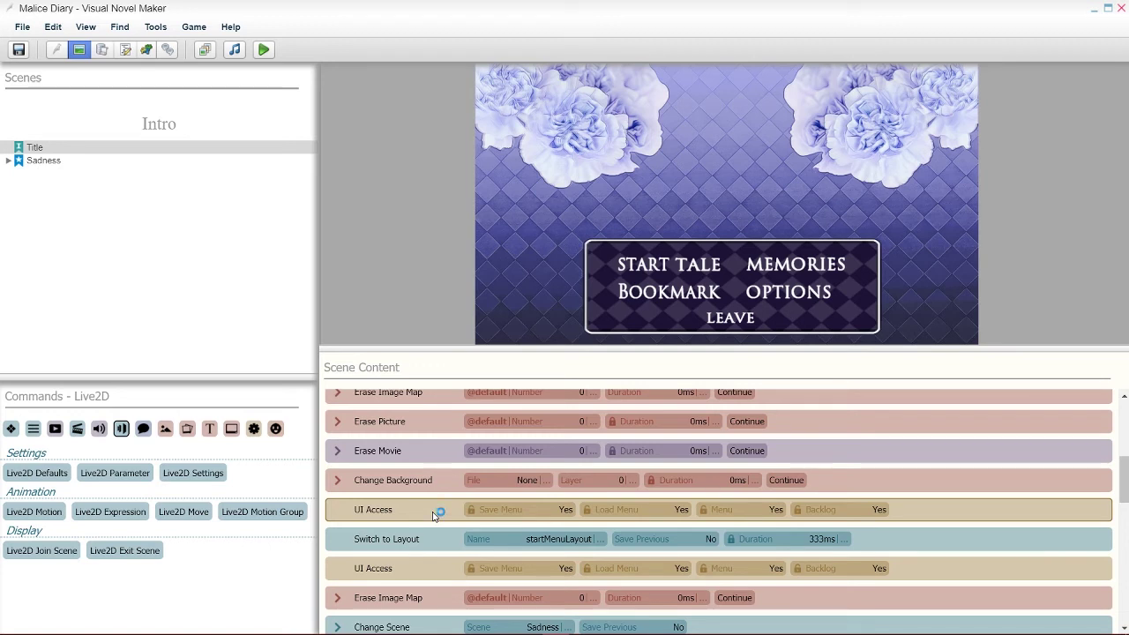
scroll(434, 516, "down", 3)
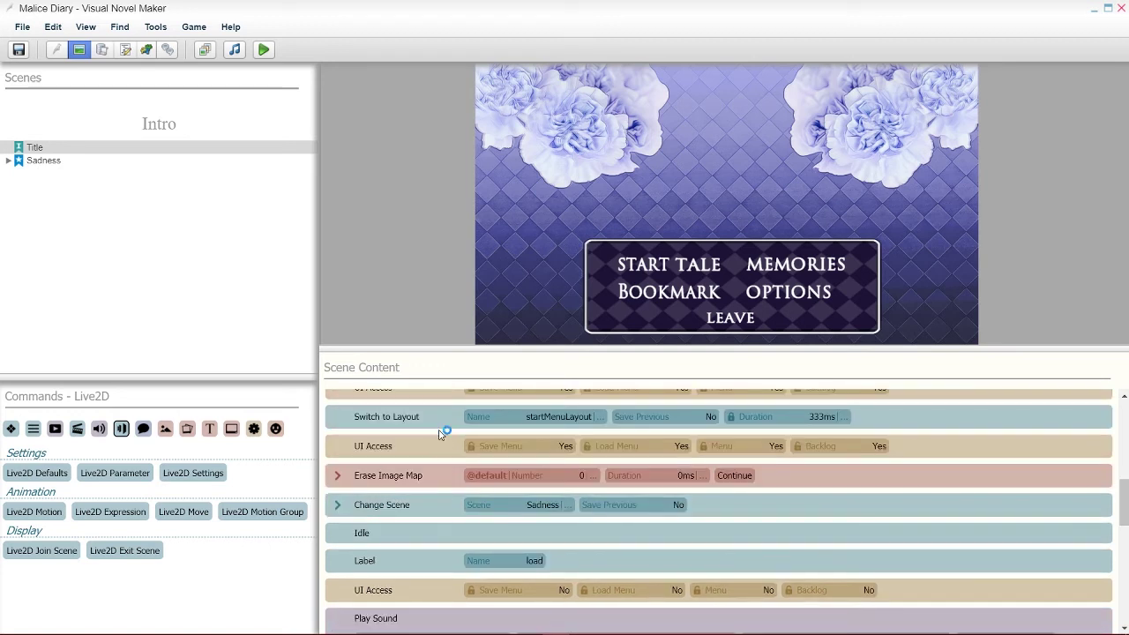
Examine the Switch to Layout name and the Change Scene command that close the start label's section, along with the scene control commands
left_click(78, 430)
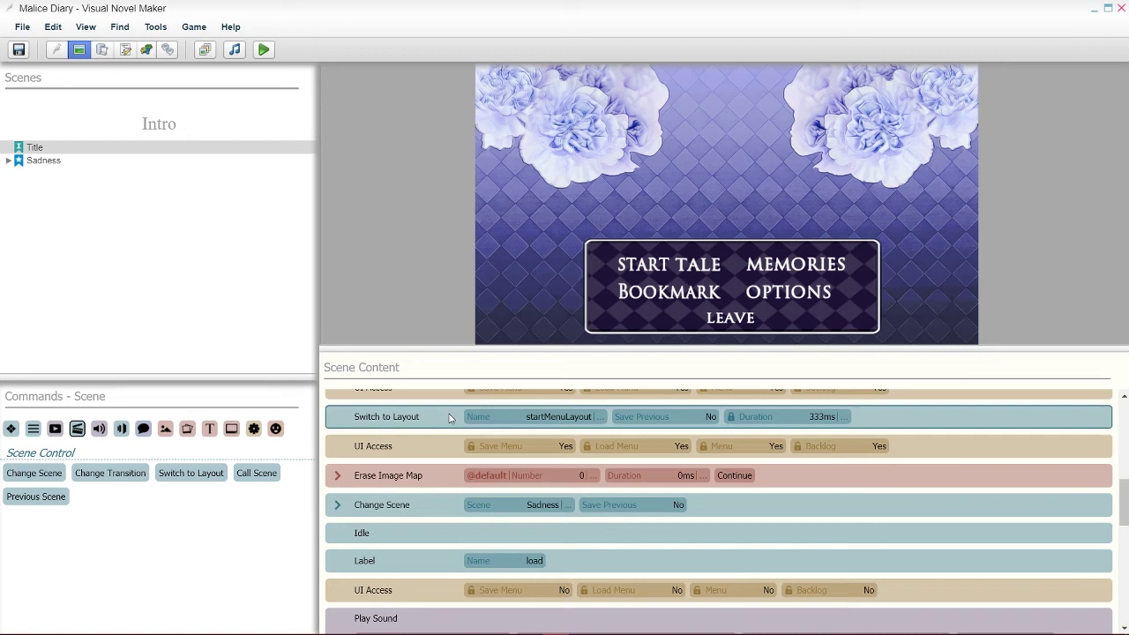
left_click(585, 421)
left_click(586, 421)
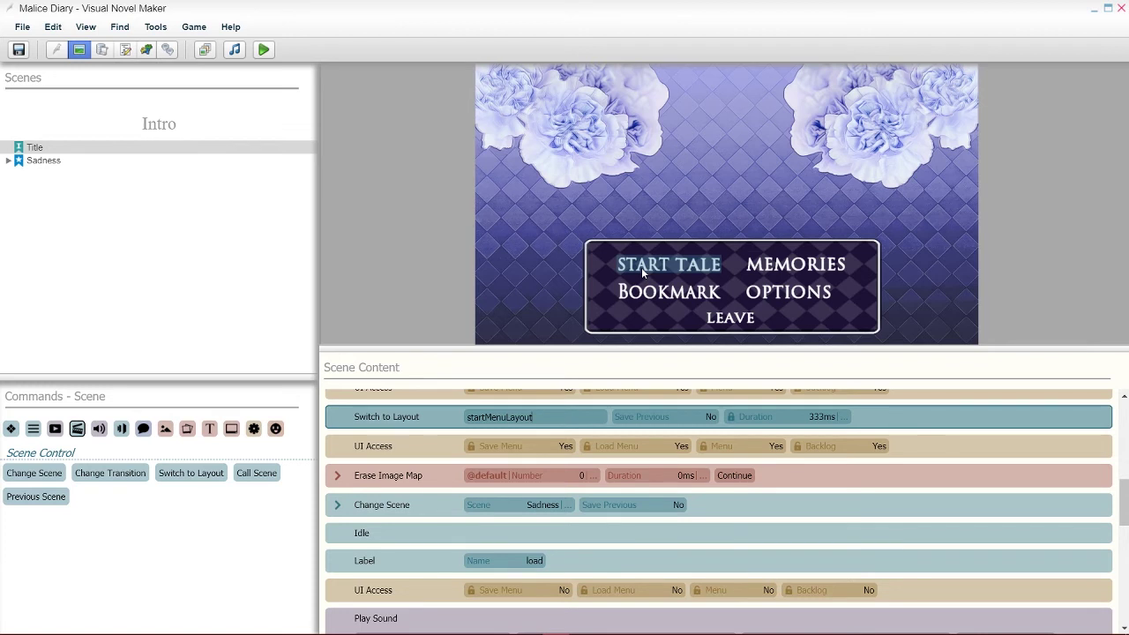
scroll(417, 427, "down", 1)
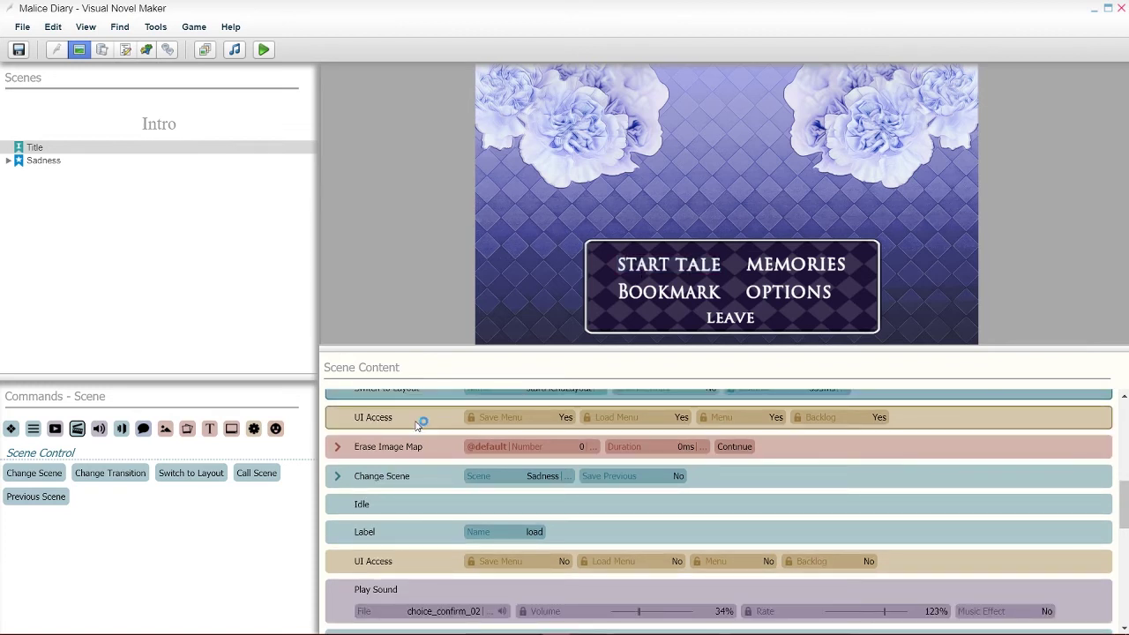
left_click(395, 450)
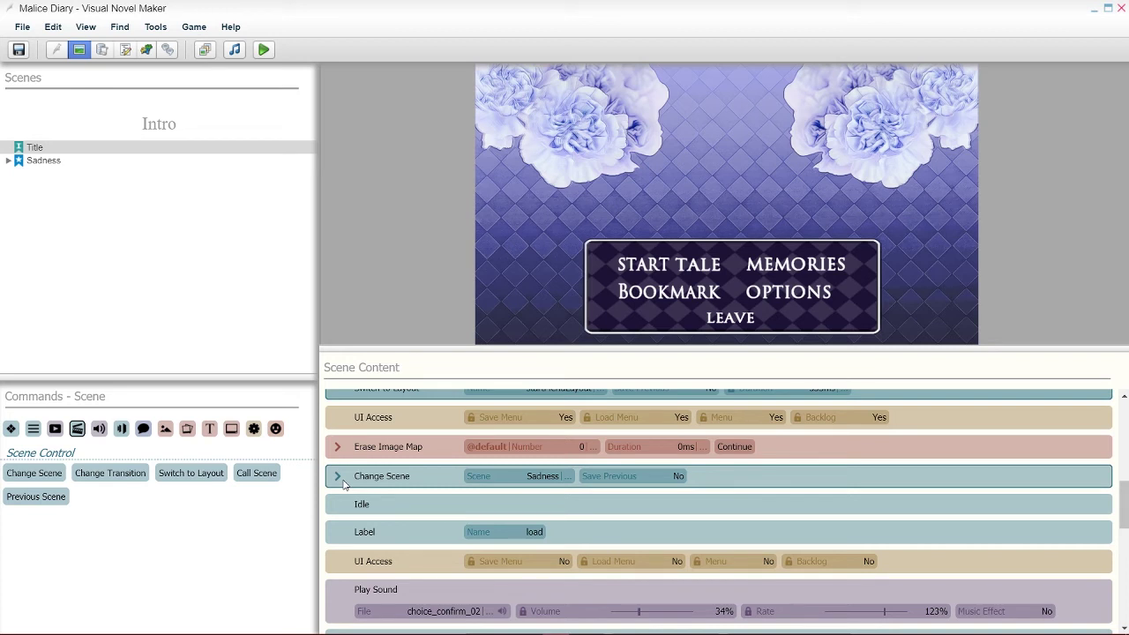
left_click(344, 483)
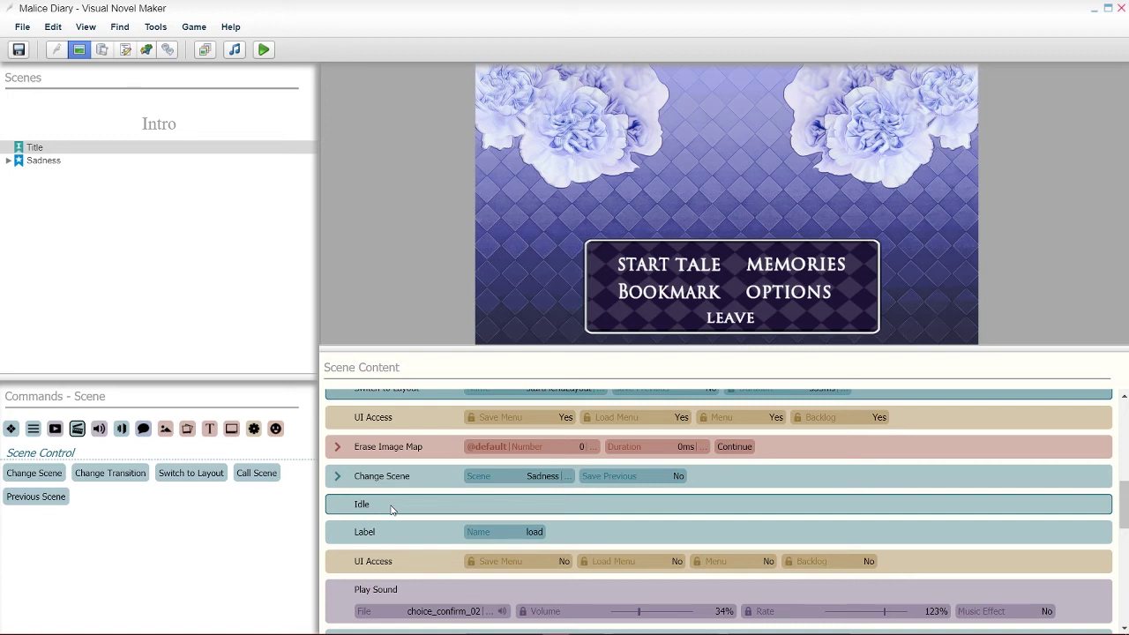
Review the sound, layout switch and idle commands under the load, cg, options and quit labels
scroll(392, 510, "down", 2)
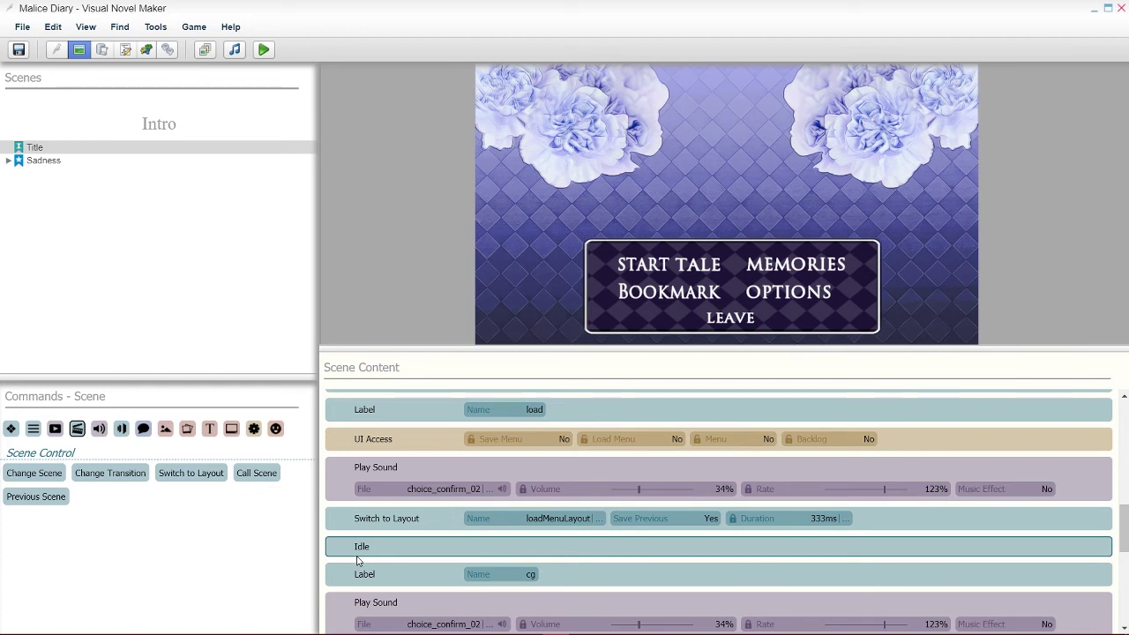
scroll(357, 560, "down", 3)
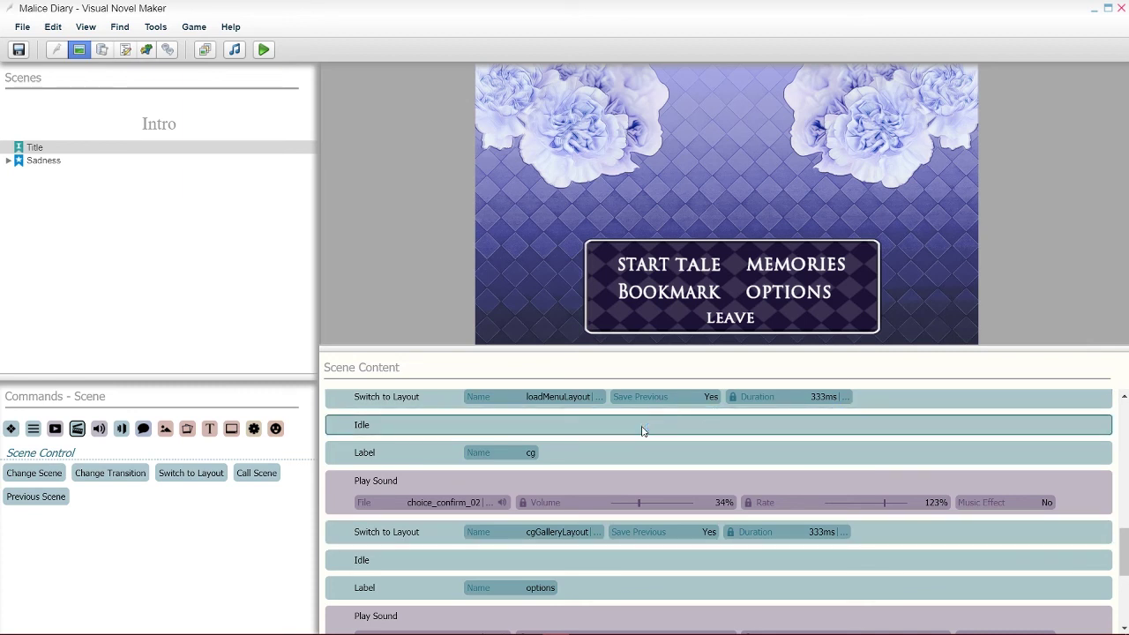
scroll(609, 454, "down", 3)
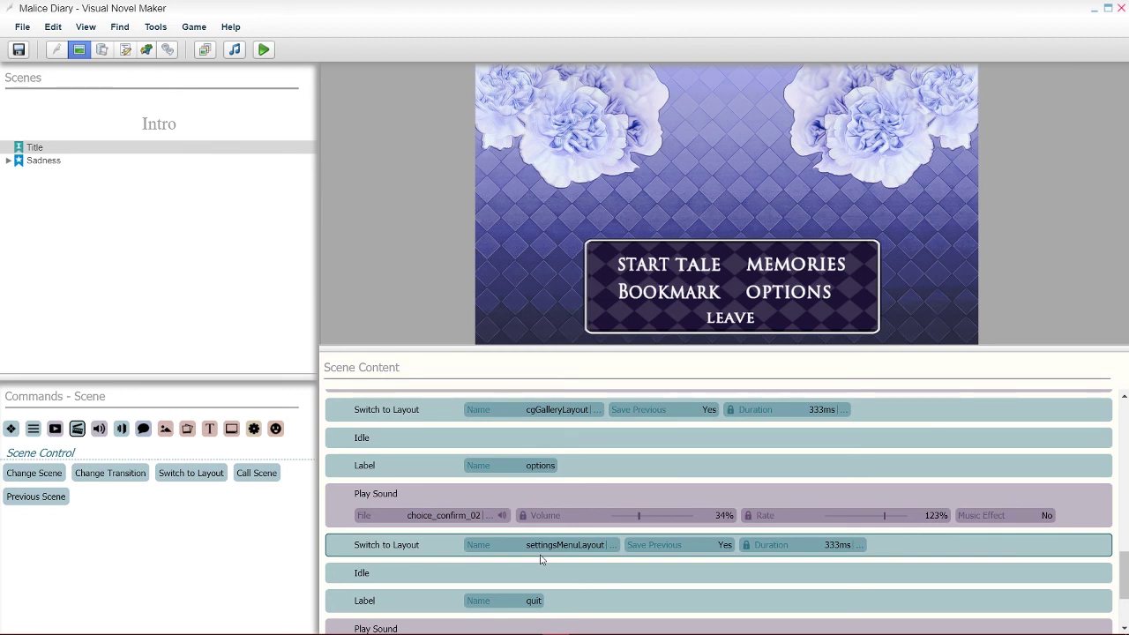
scroll(540, 560, "down", 3)
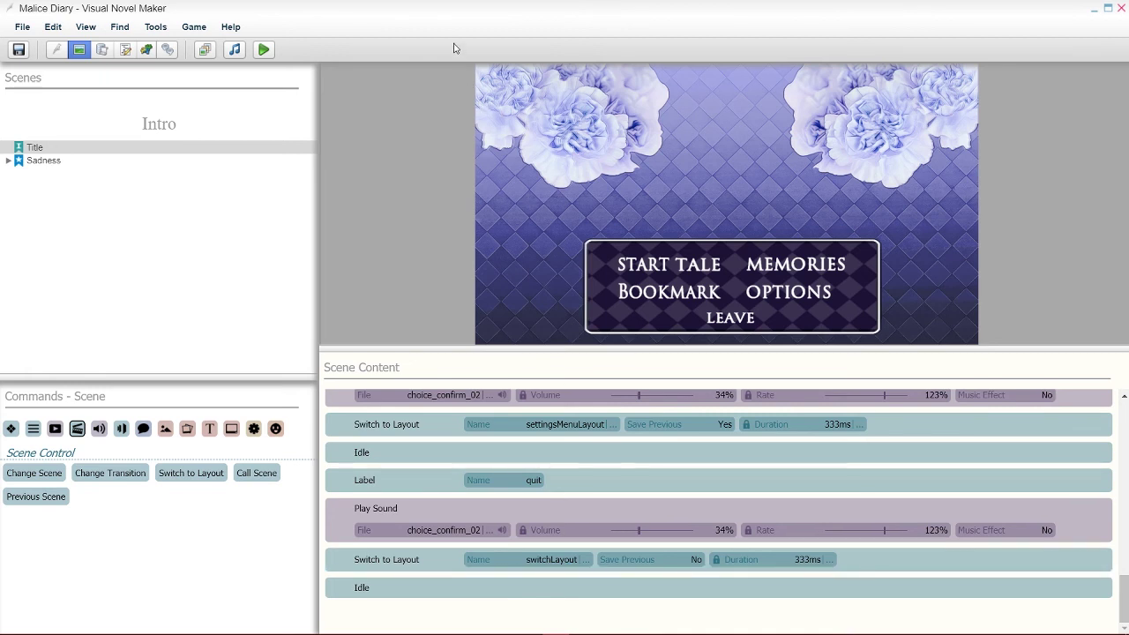
Run a game test and try the MEMORIES and Bookmark entries, returning to the title menu
left_click(265, 50)
key("Return")
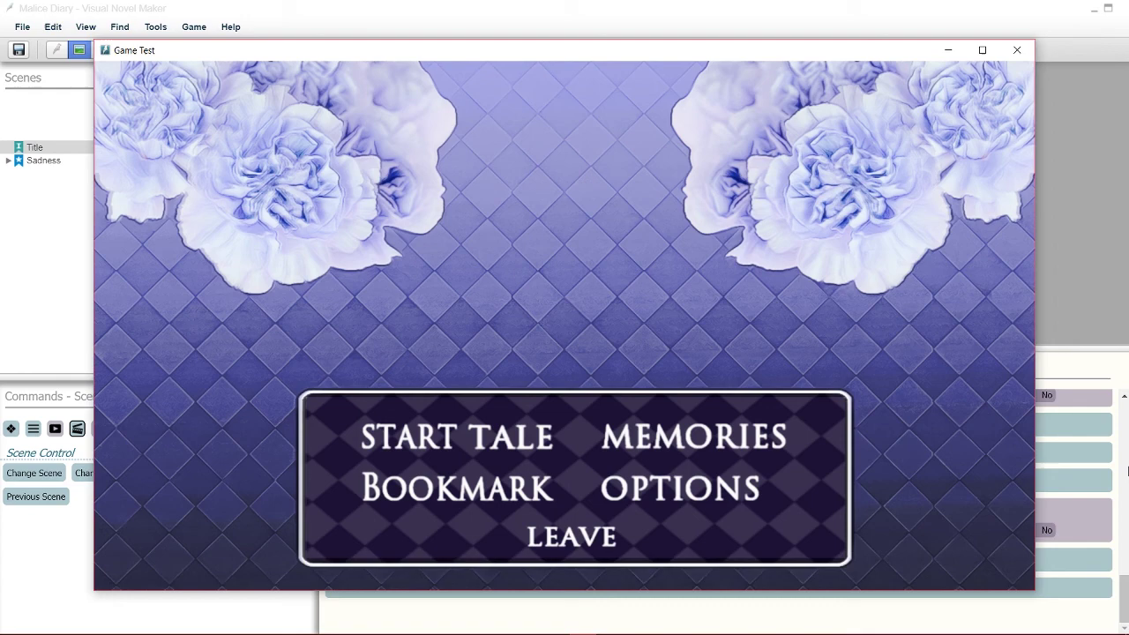
left_click(706, 430)
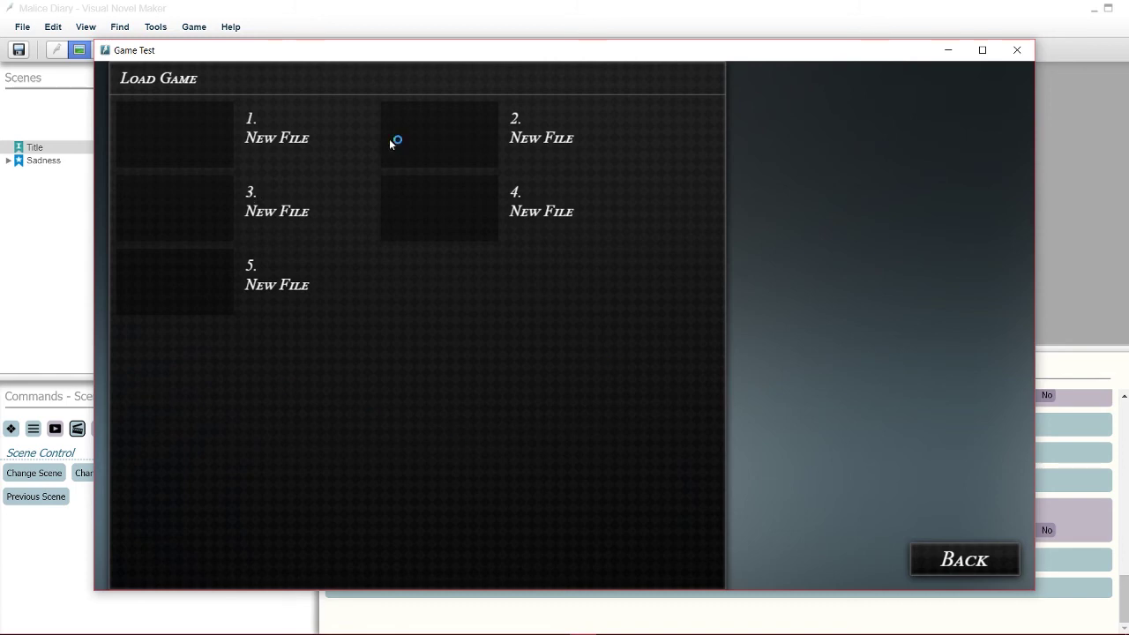
left_click(934, 558)
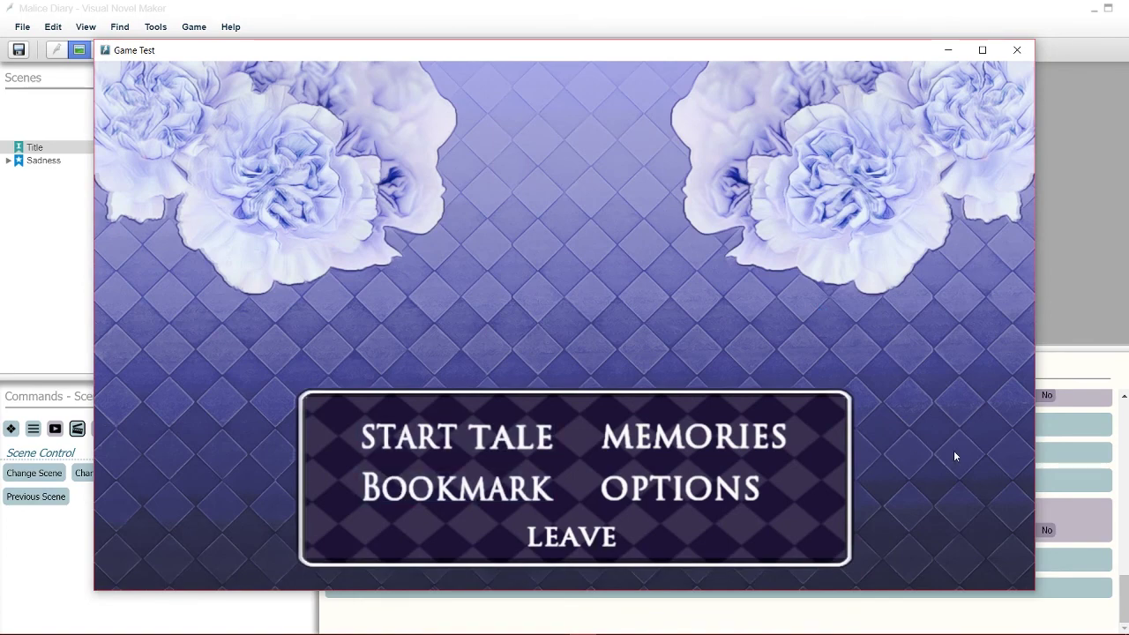
Test the OPTIONS and START TALE entries of the title menu, then close the game test
left_click(728, 486)
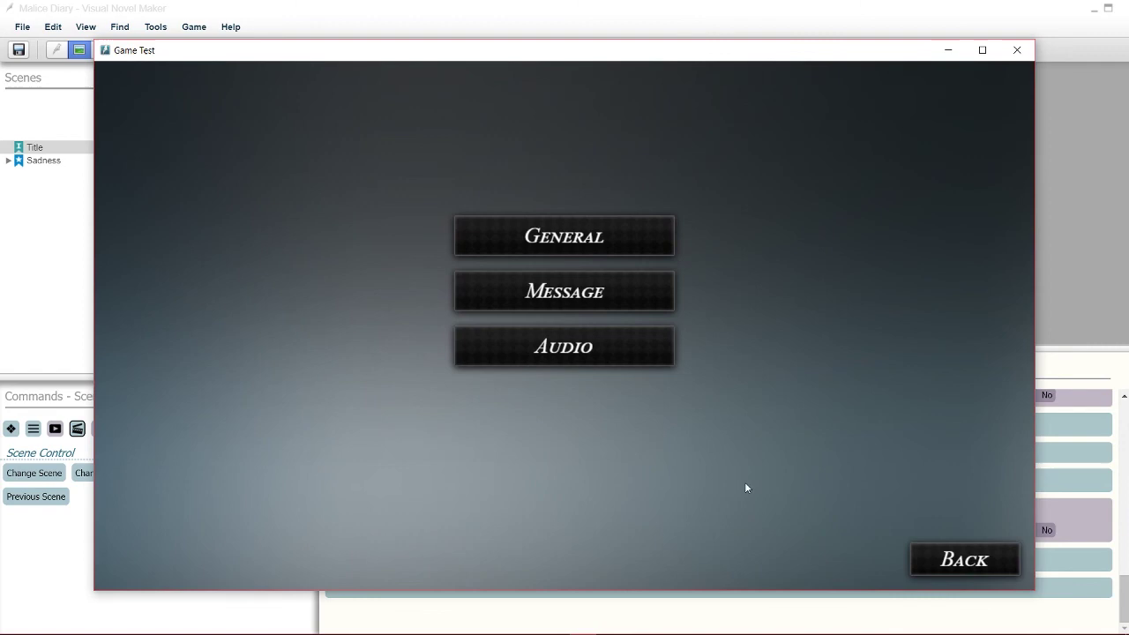
left_click(948, 561)
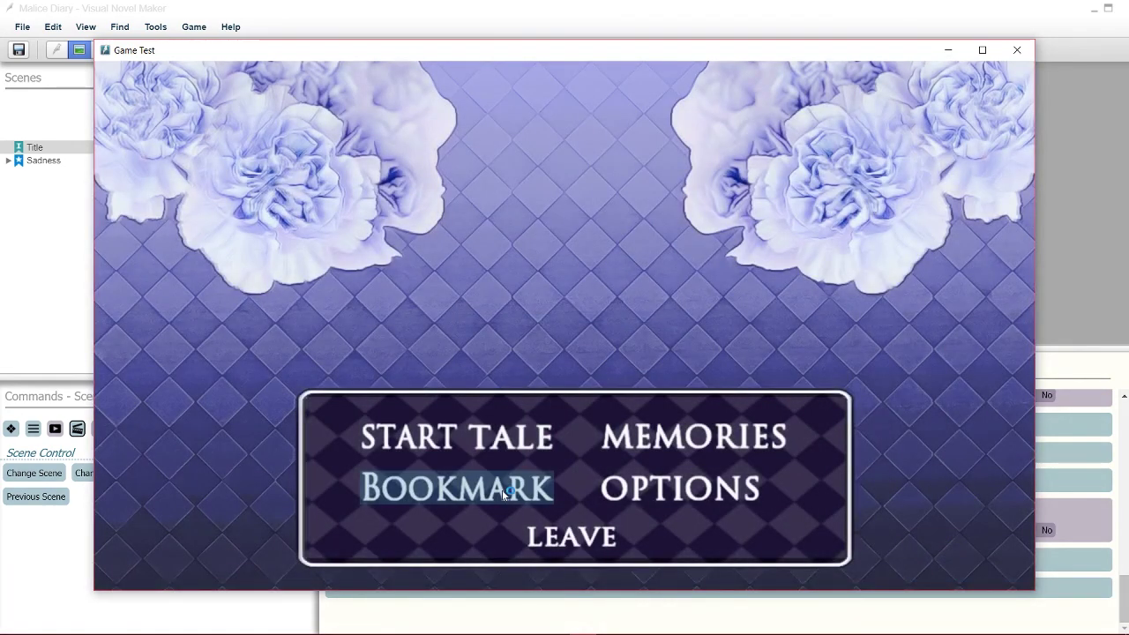
left_click(500, 431)
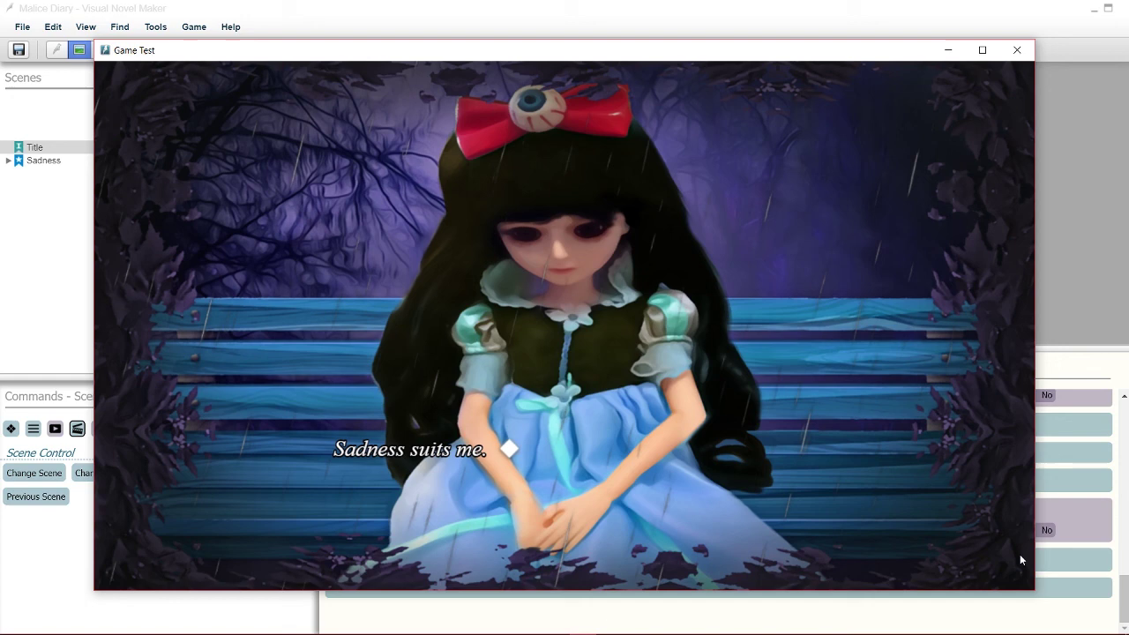
key("alt+F4")
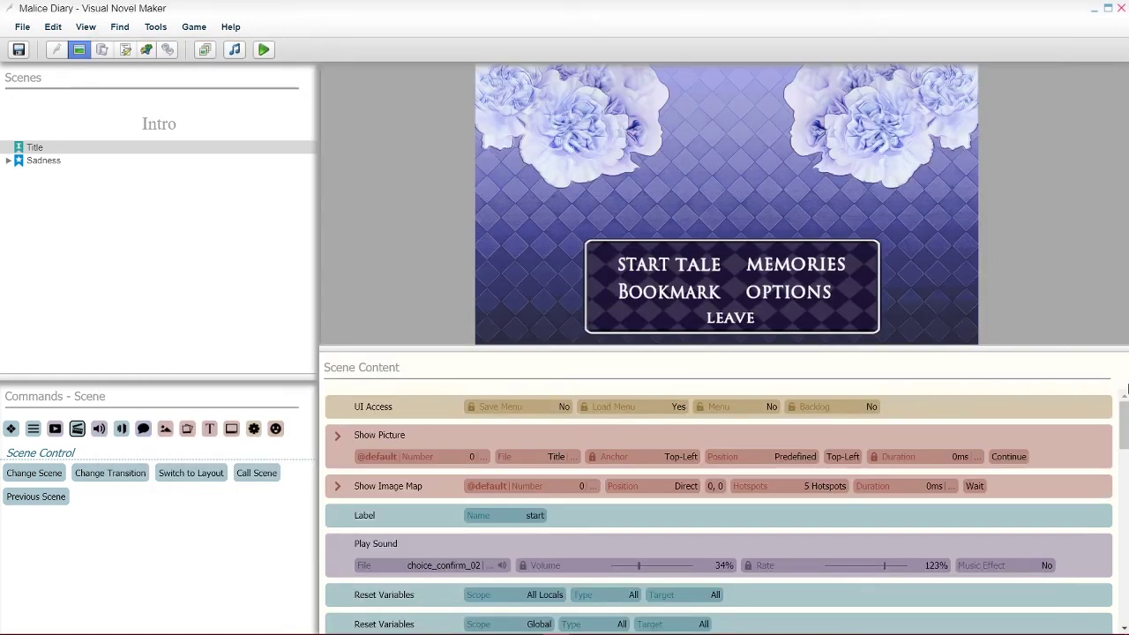